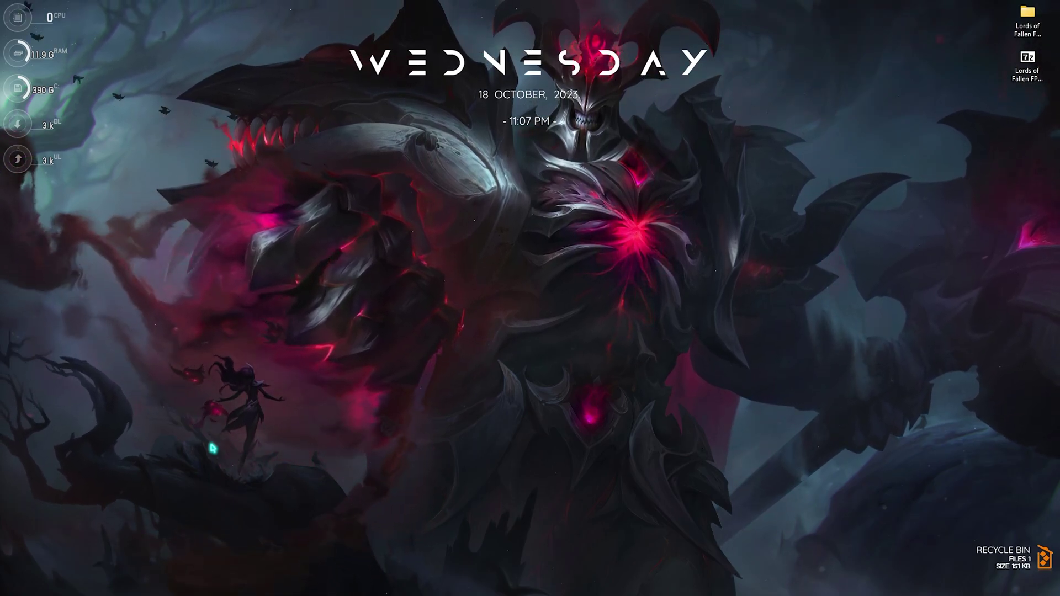
Open the Windows Settings and install all available updates in Windows Update
{"action": "key", "text": "super"}
{"action": "type", "text": "settings"}
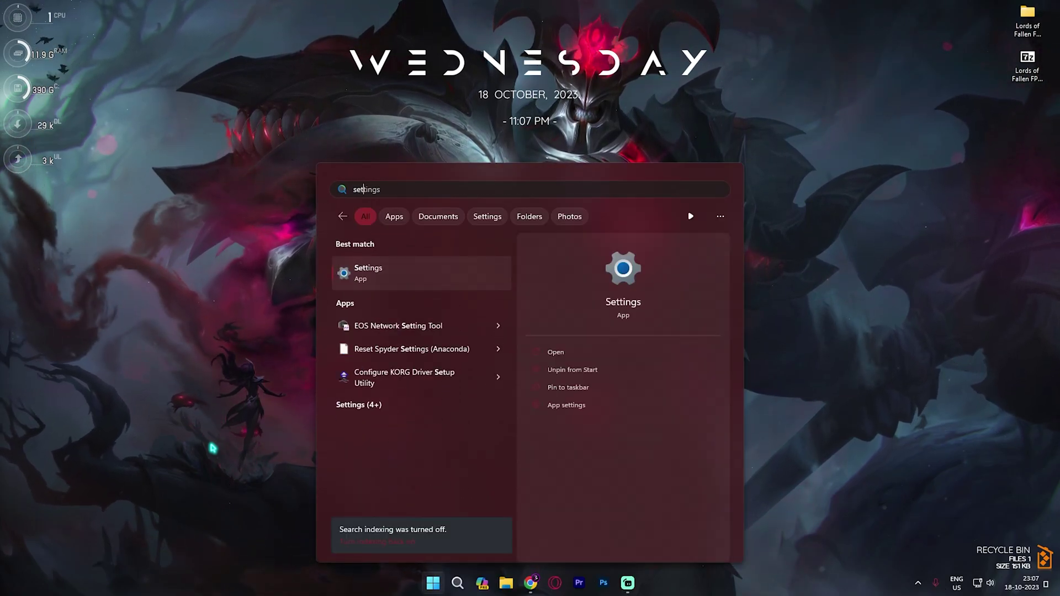
{"action": "key", "text": "Return"}
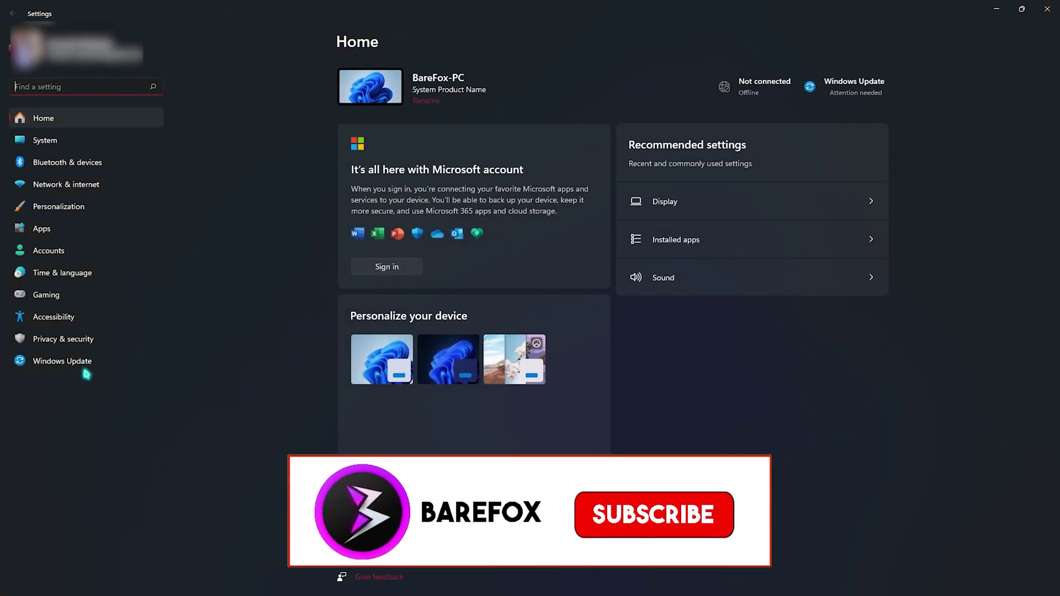
{"action": "left_click", "coordinate": [84, 369]}
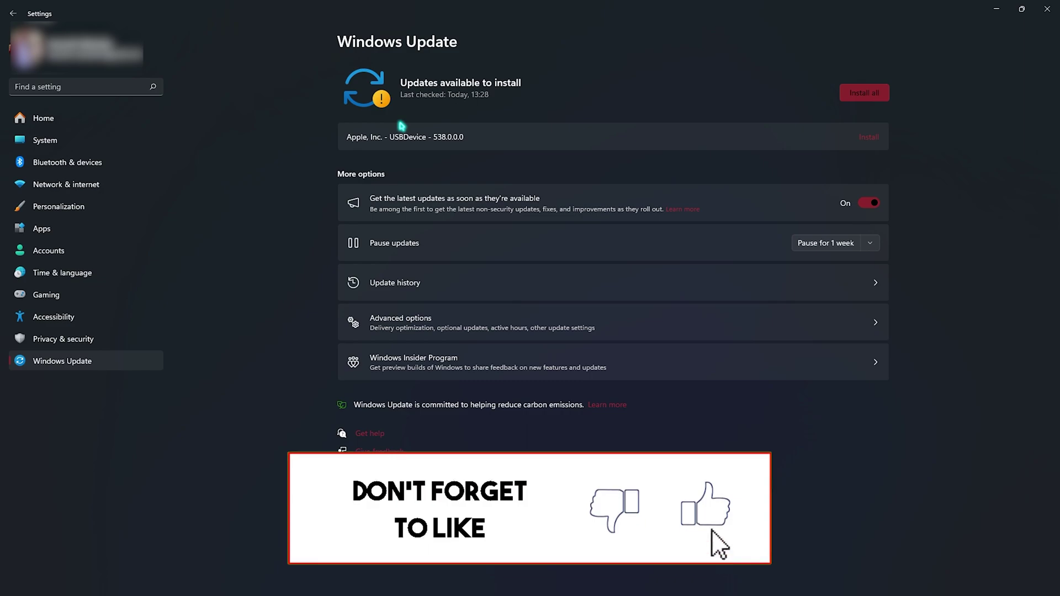
{"action": "left_click", "coordinate": [865, 93]}
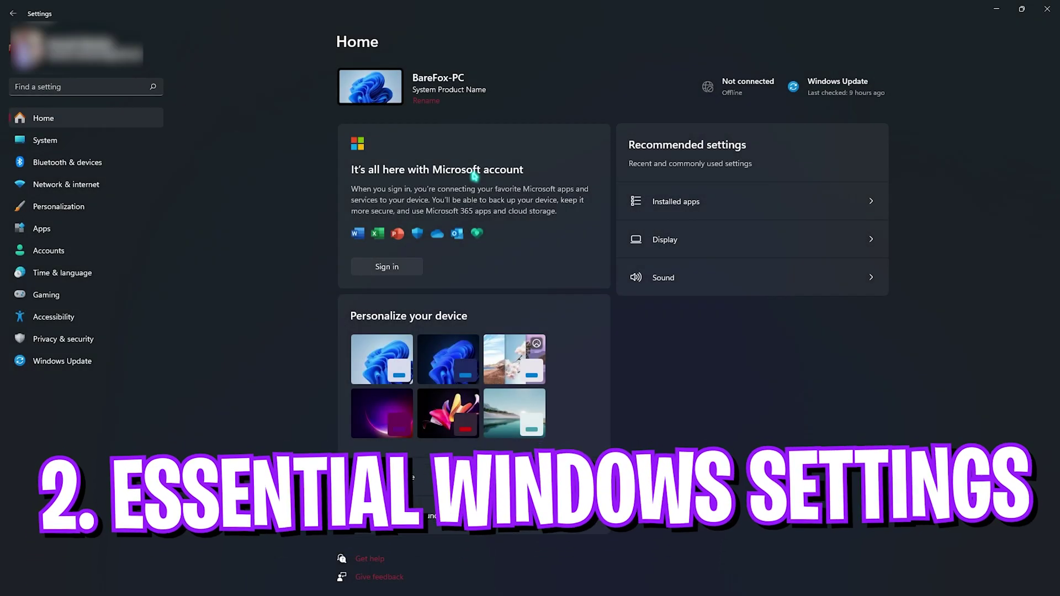
Check the Xbox Game Bar controller-button setting and the Game Mode setting in the Gaming settings
{"action": "left_click", "coordinate": [50, 296]}
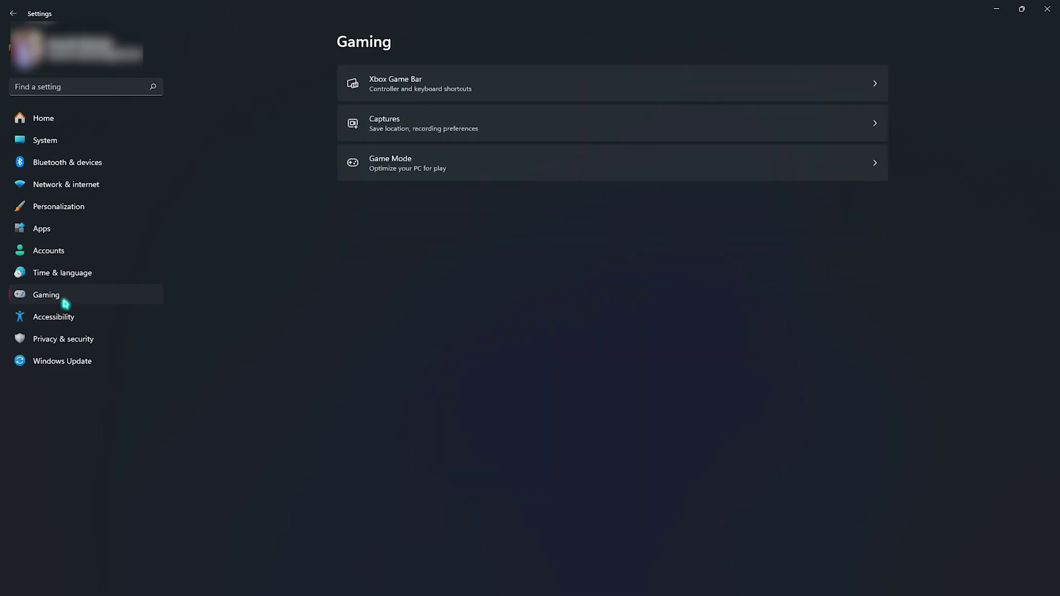
{"action": "left_click", "coordinate": [393, 81]}
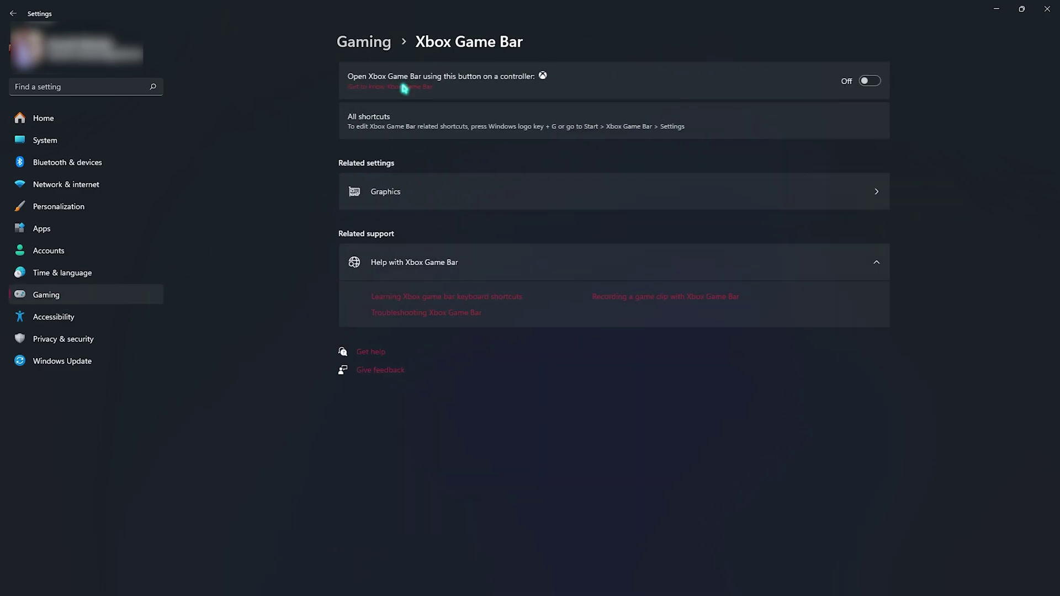
{"action": "left_click", "coordinate": [384, 49]}
{"action": "left_click", "coordinate": [410, 165]}
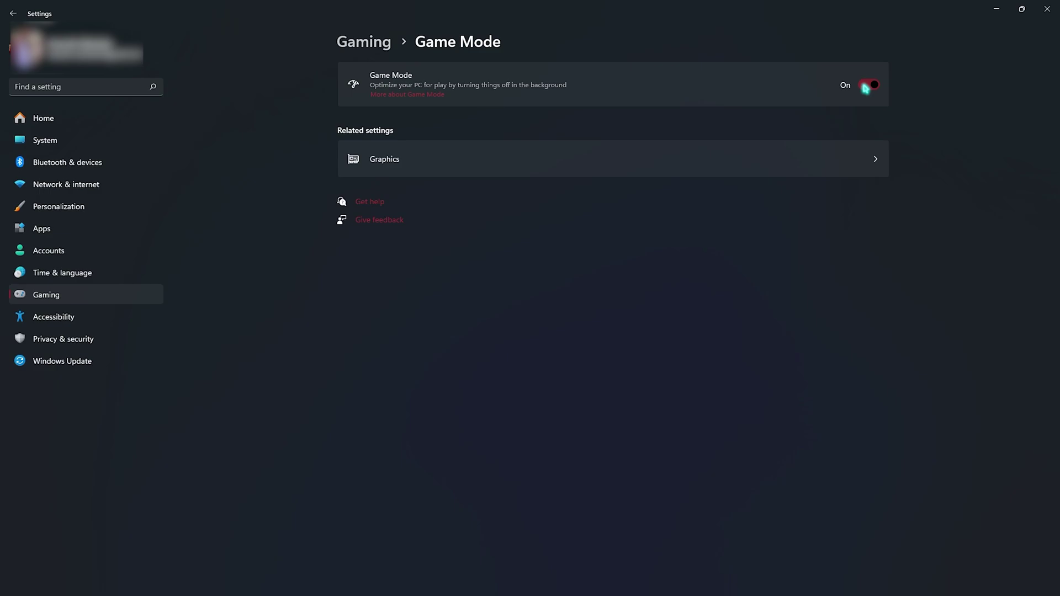
Check hardware-accelerated GPU scheduling and optimizations for windowed games in the default graphics settings
{"action": "left_click", "coordinate": [387, 167]}
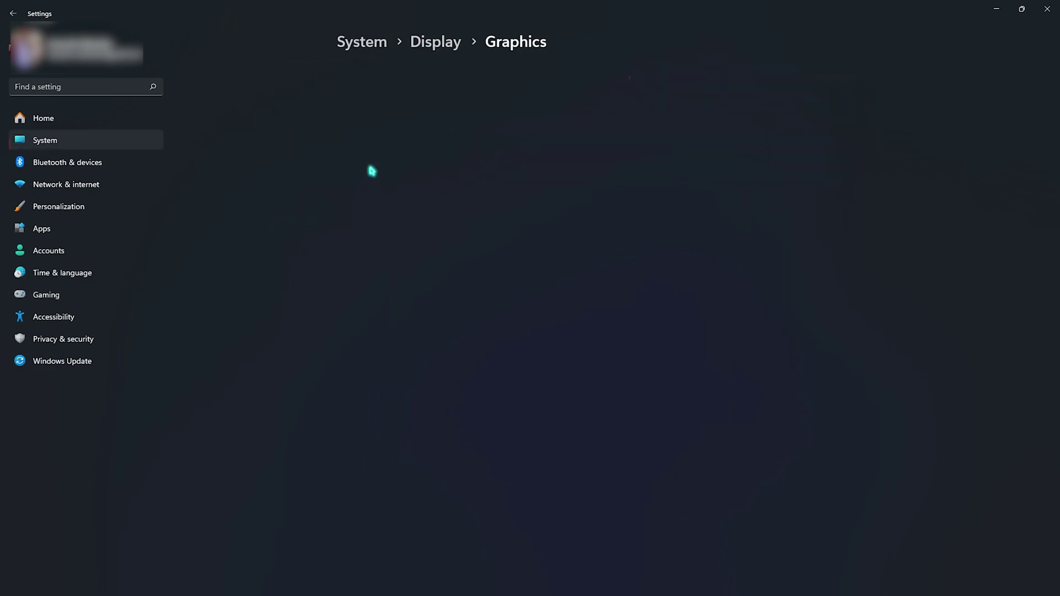
{"action": "left_click", "coordinate": [382, 97]}
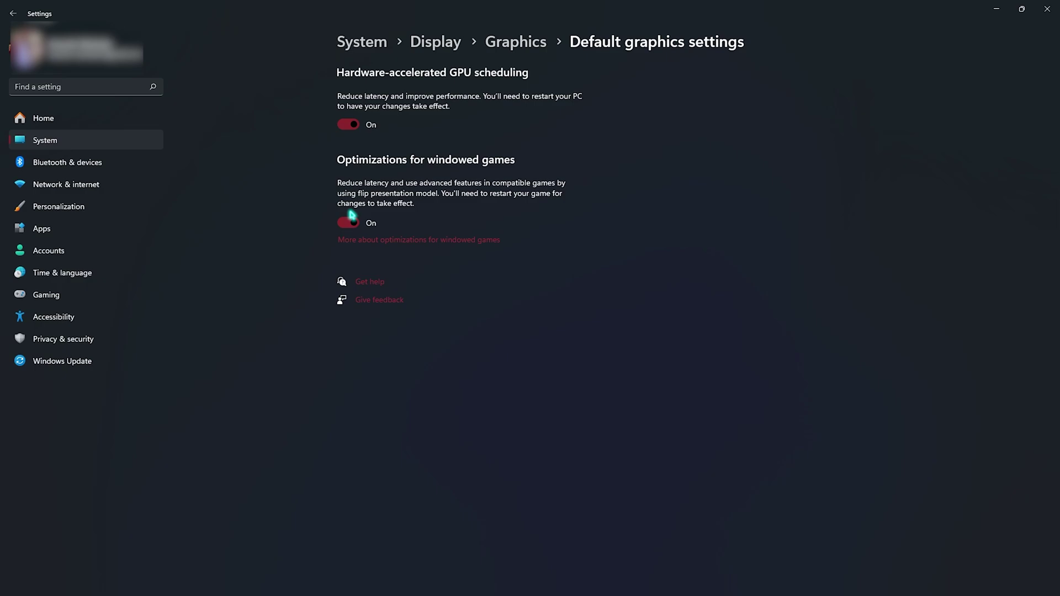
{"action": "left_click", "coordinate": [502, 41]}
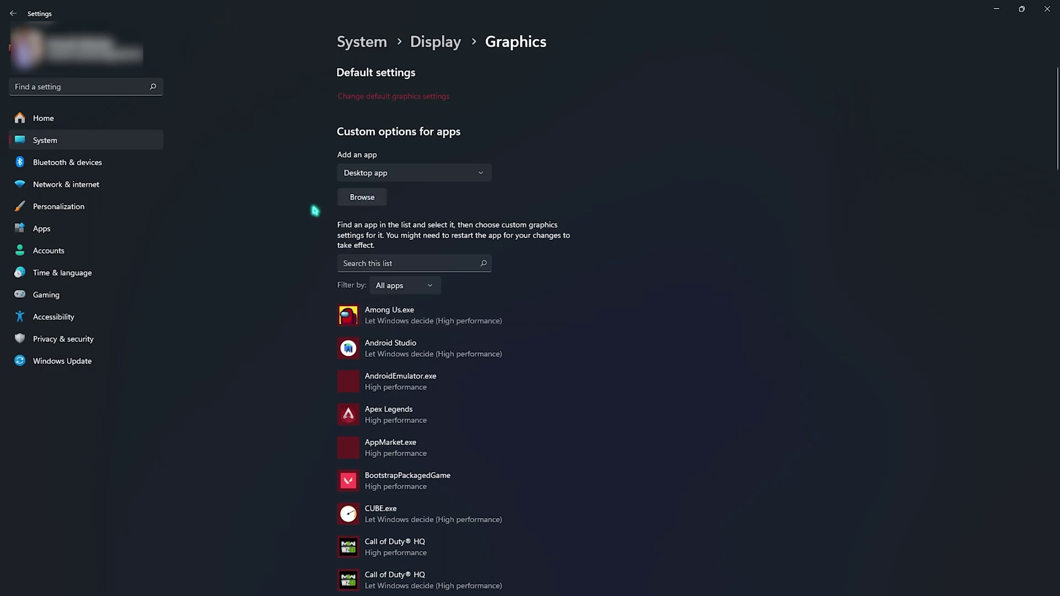
Add LOTF2.exe from the Lords of the Fallen folder to the custom graphics apps and set its graphics preference to High performance
{"action": "left_click", "coordinate": [342, 203]}
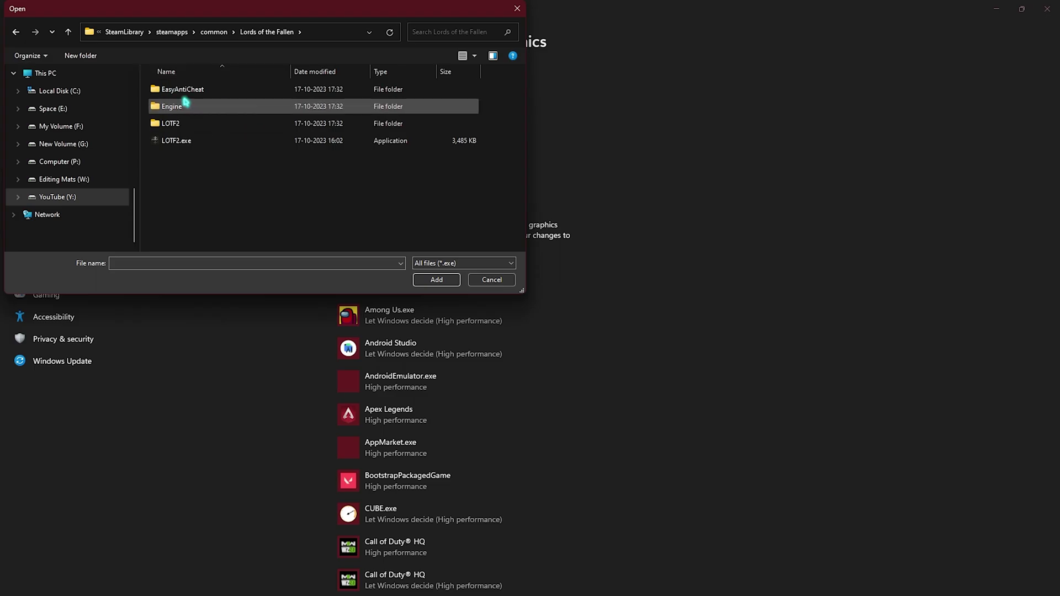
{"action": "left_click", "coordinate": [254, 141]}
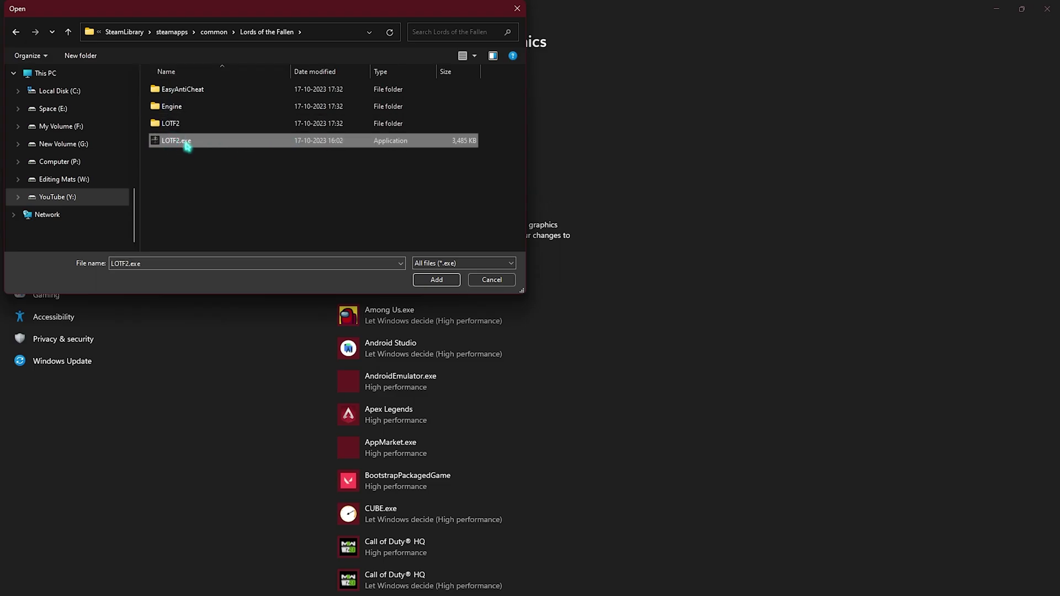
{"action": "left_click", "coordinate": [442, 279]}
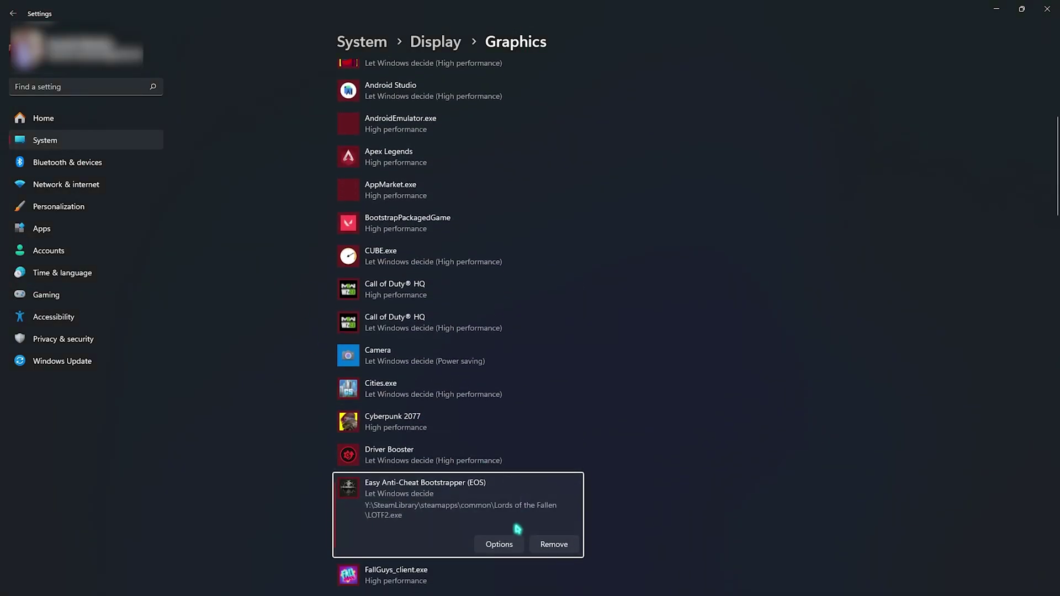
{"action": "left_click", "coordinate": [500, 545]}
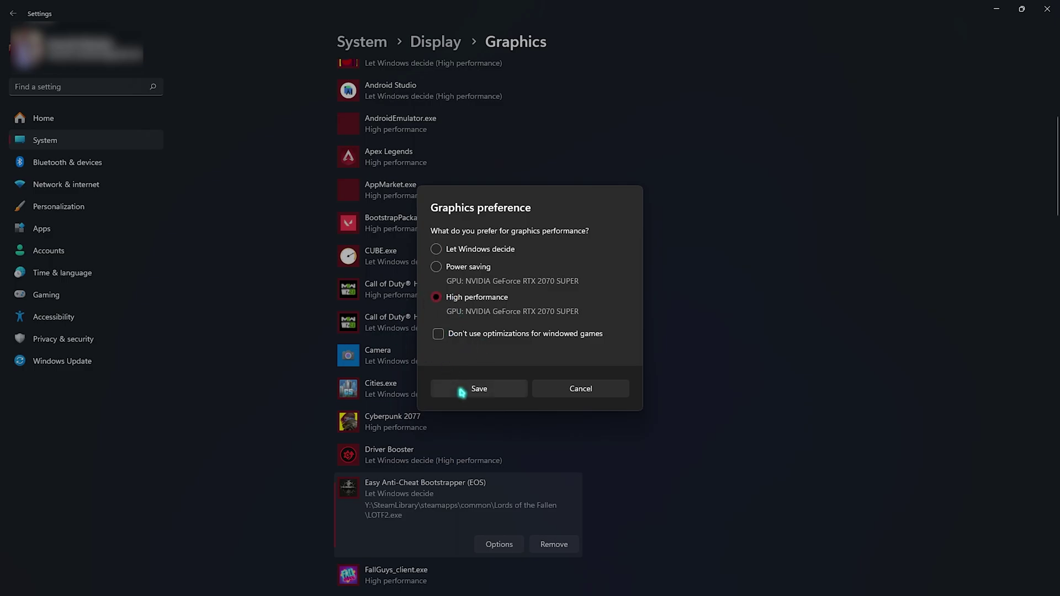
{"action": "left_click", "coordinate": [461, 389]}
Add LOTF2-Win64-Shipping.exe from LOTF2\Binaries\Win64 to the custom graphics apps, set it to High performance and close Settings
{"action": "scroll", "coordinate": [455, 395], "scroll_direction": "up", "scroll_amount": 3}
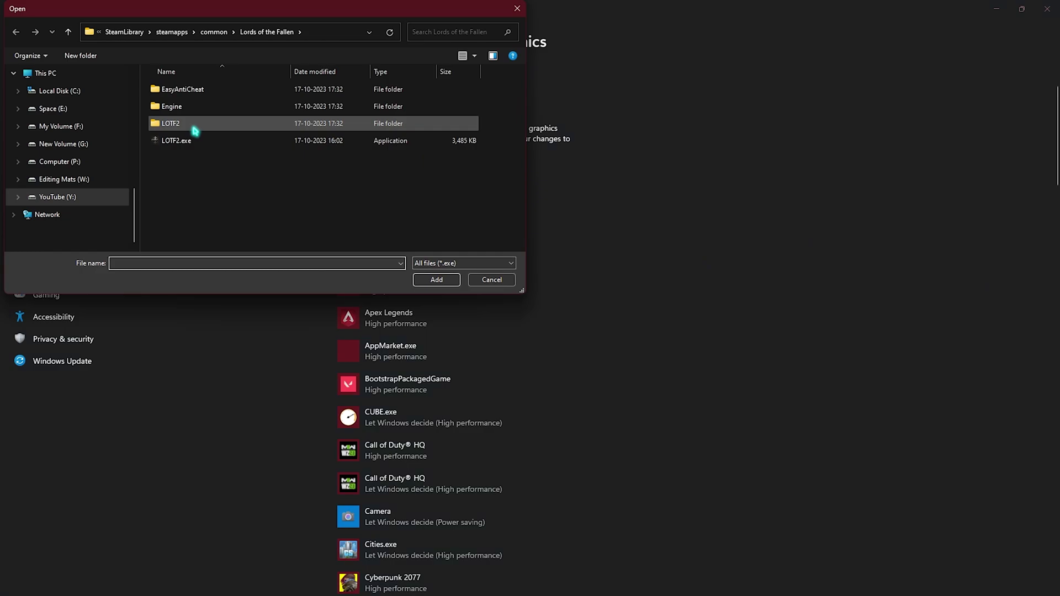
{"action": "double_click", "coordinate": [194, 130]}
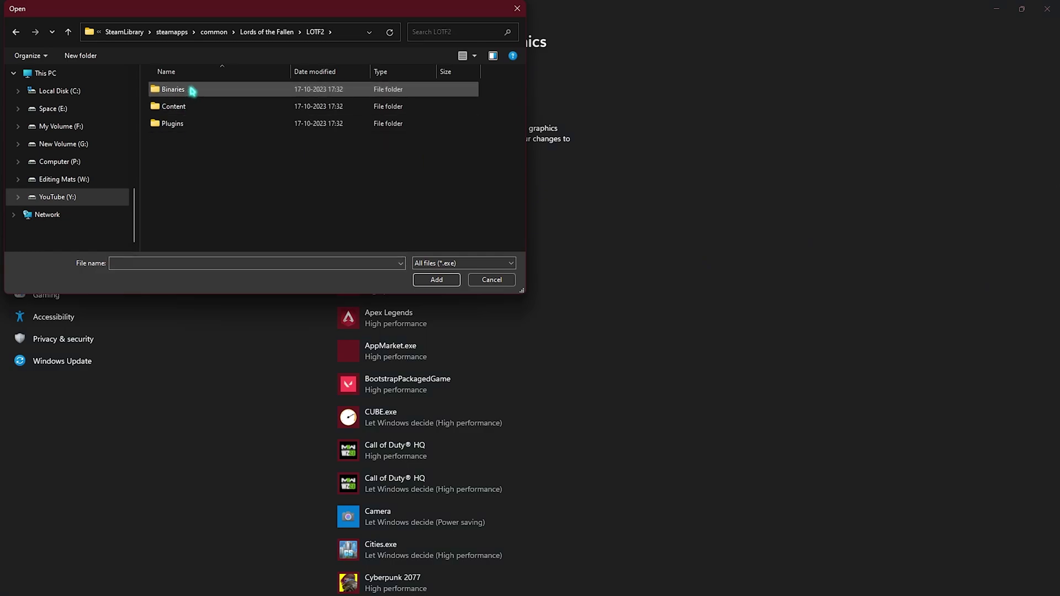
{"action": "double_click", "coordinate": [191, 91]}
{"action": "double_click", "coordinate": [196, 91]}
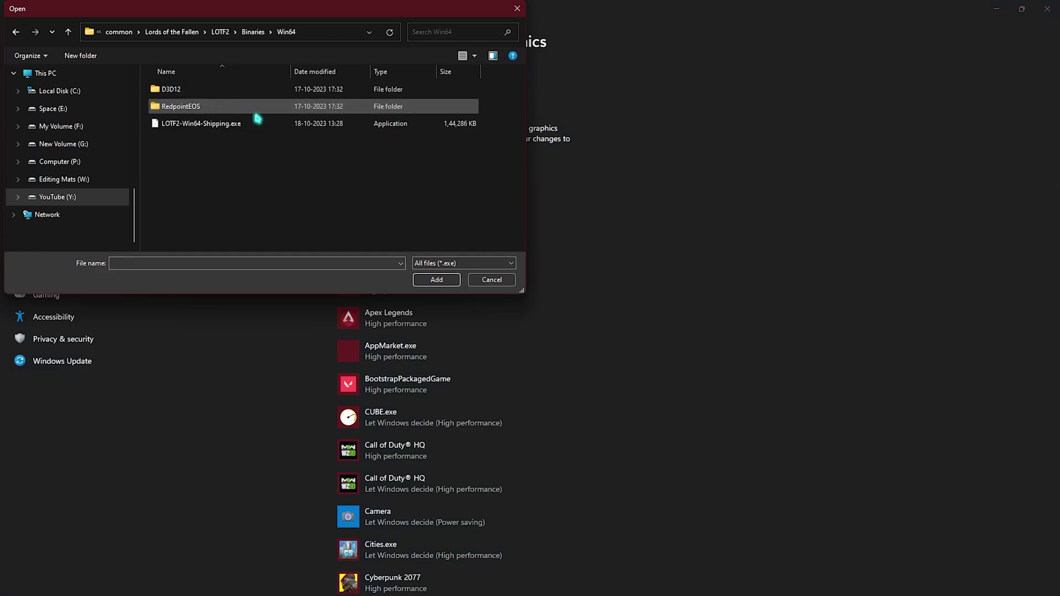
{"action": "left_click", "coordinate": [184, 125]}
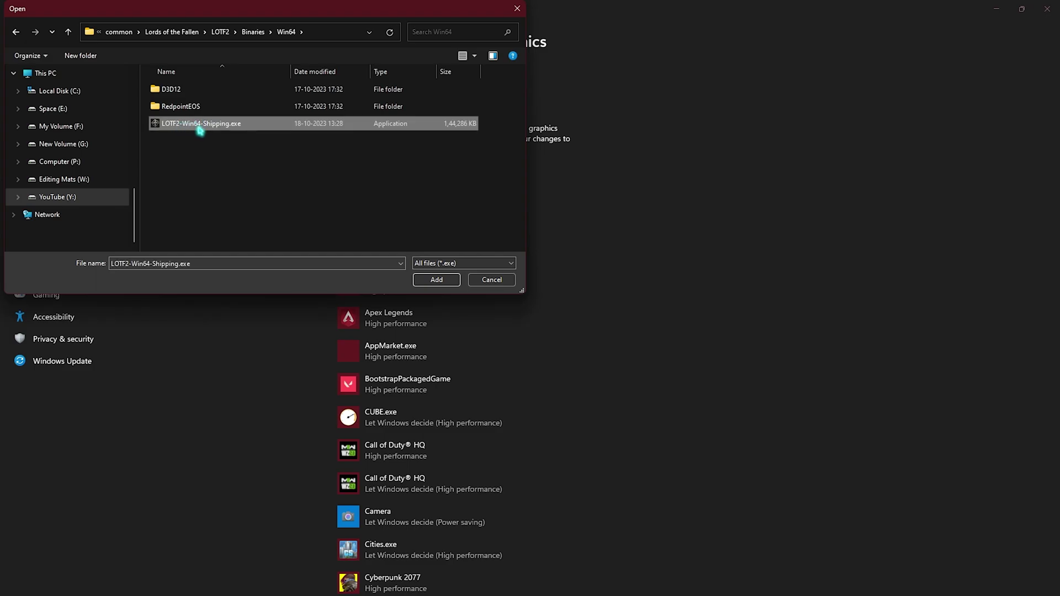
{"action": "left_click", "coordinate": [424, 280]}
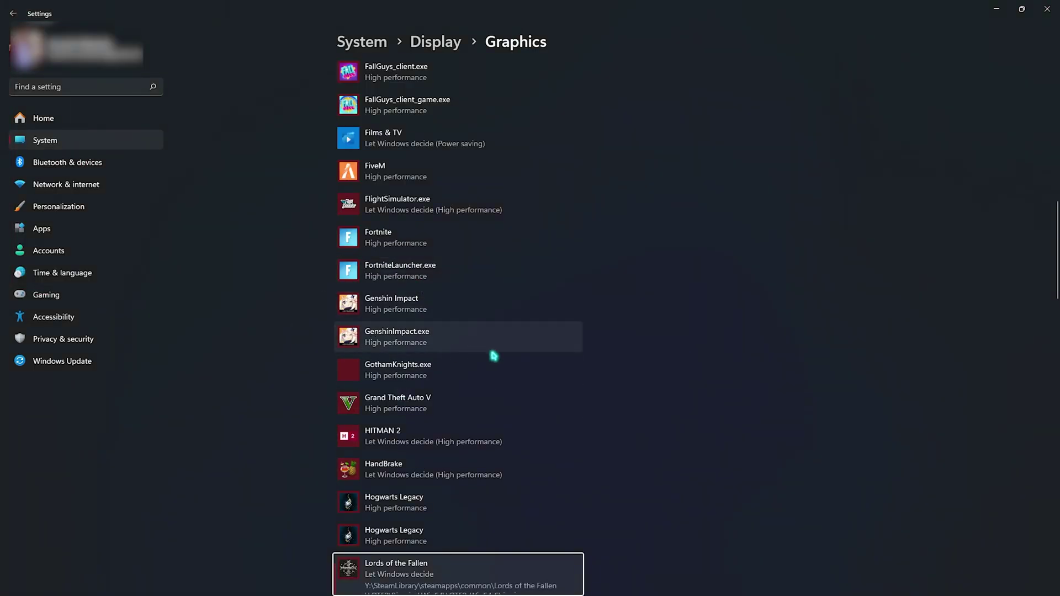
{"action": "left_click", "coordinate": [500, 464]}
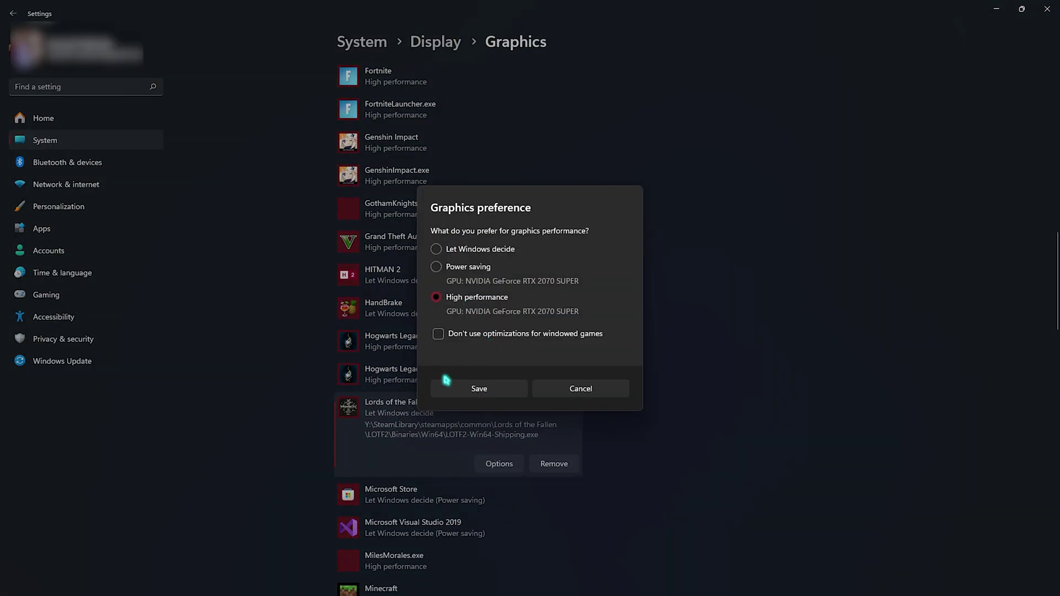
{"action": "left_click", "coordinate": [476, 396]}
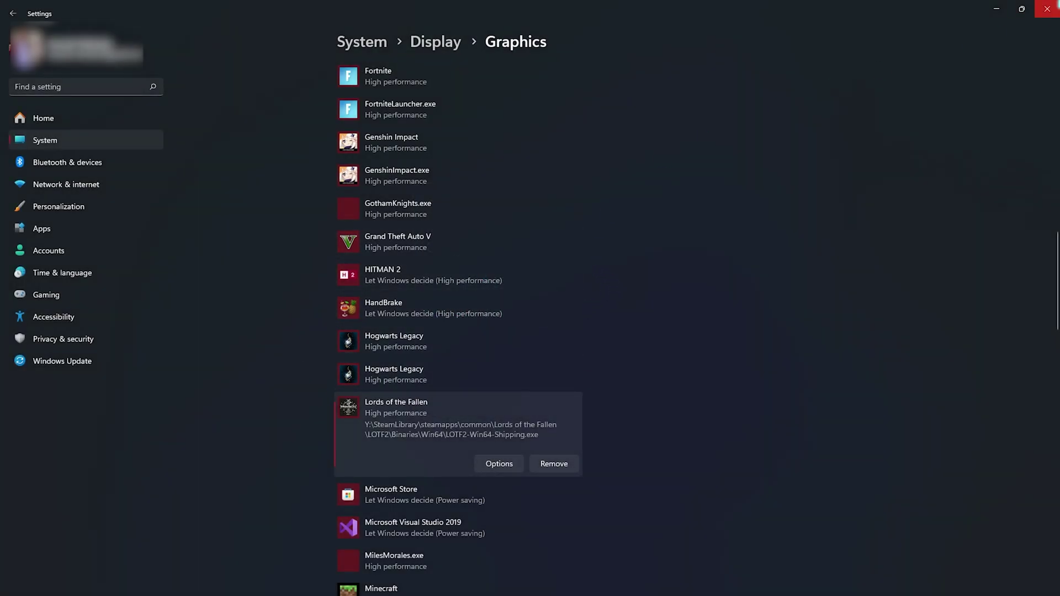
{"action": "left_click", "coordinate": [1046, 9]}
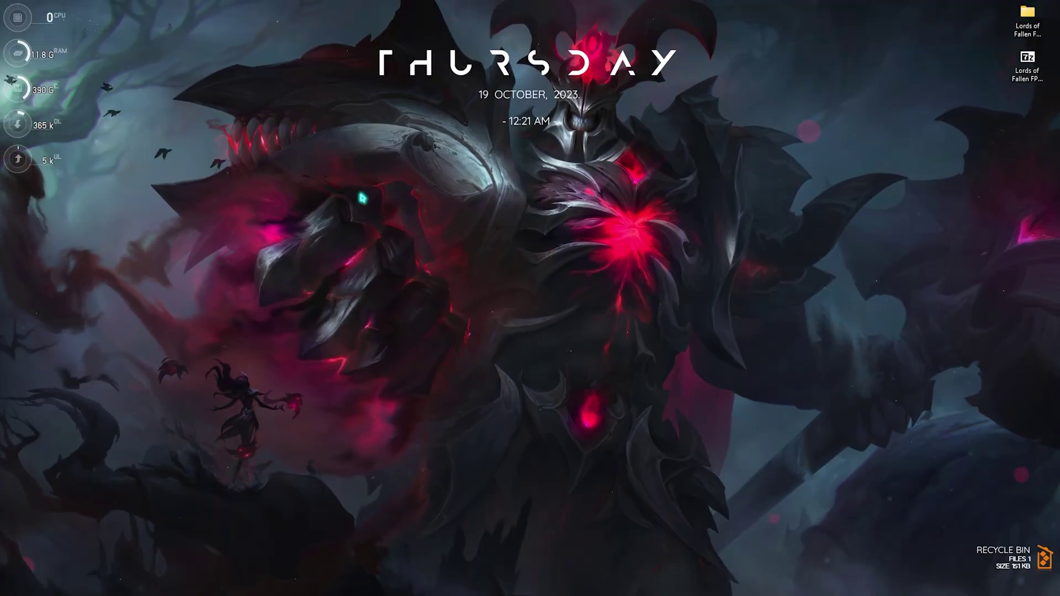
Open the NVIDIA Control Panel from the desktop
{"action": "right_click", "coordinate": [393, 191]}
{"action": "left_click", "coordinate": [443, 338]}
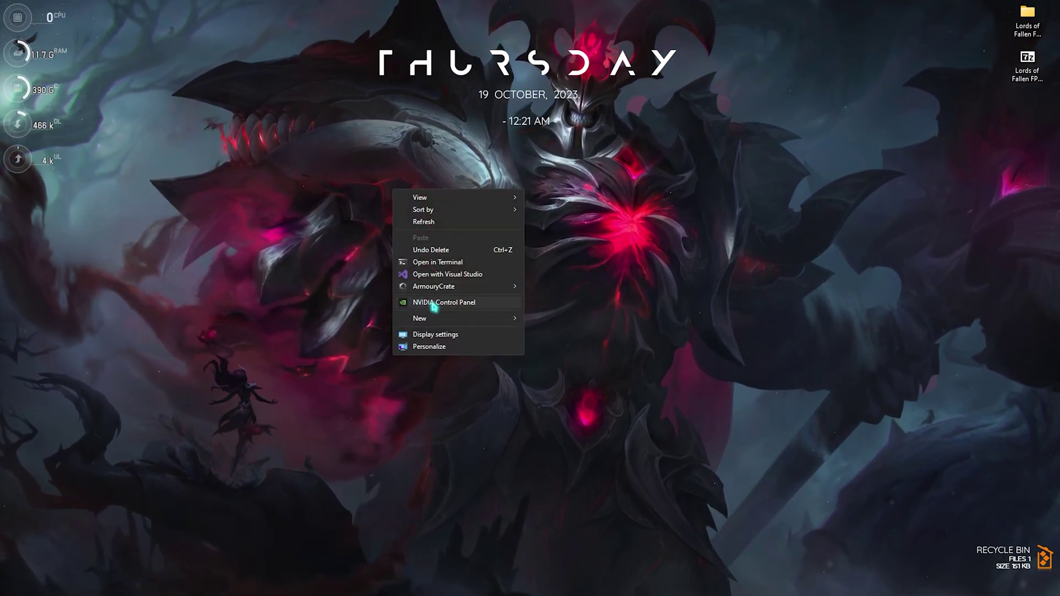
{"action": "left_click", "coordinate": [436, 303]}
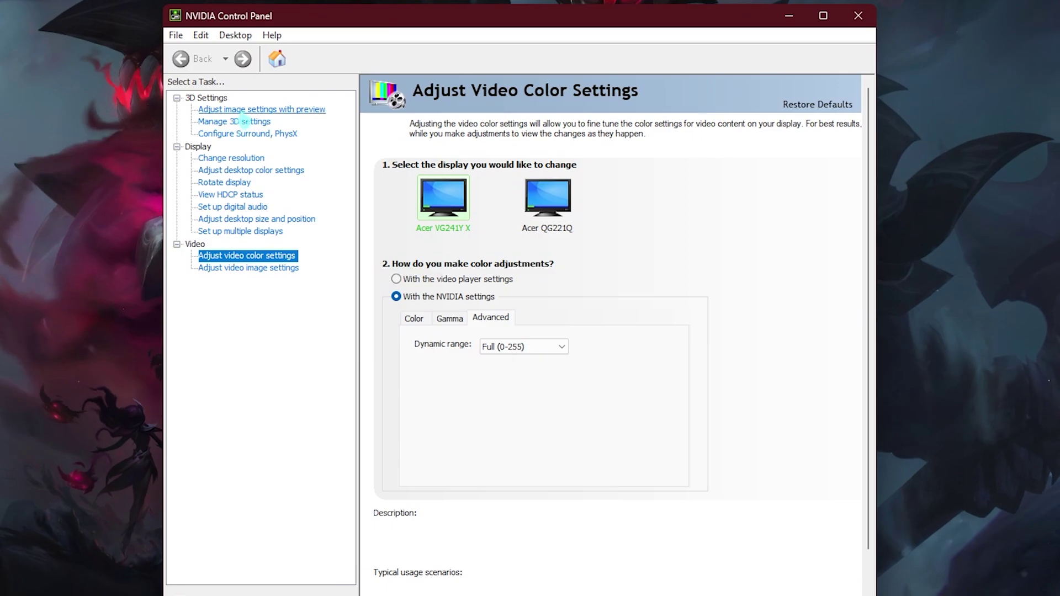
Review the full list of global 3D settings, including latency mode, power management, shader cache size and texture filtering
{"action": "left_click", "coordinate": [243, 109]}
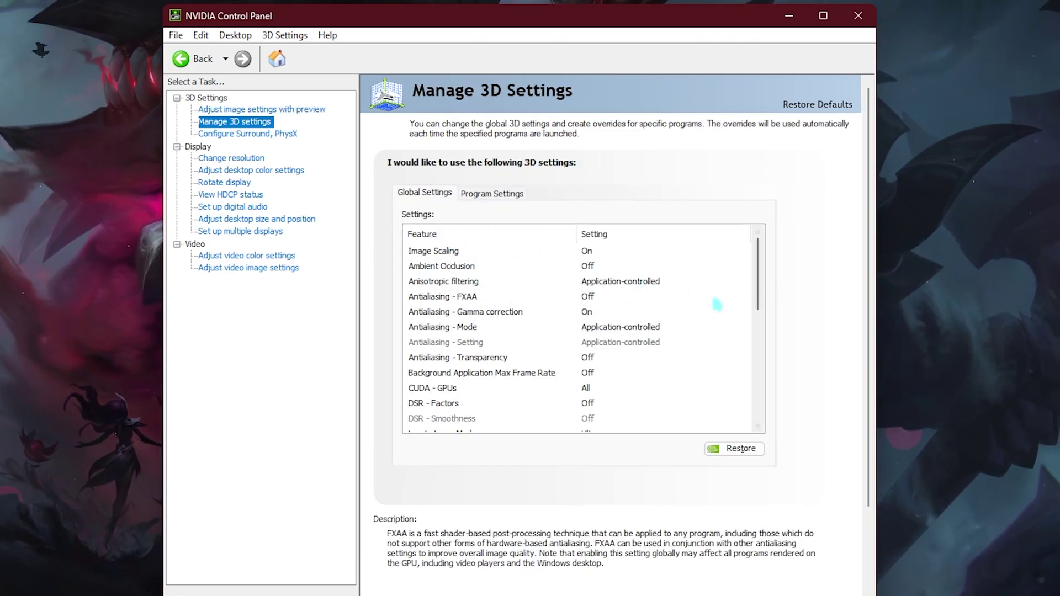
{"action": "scroll", "coordinate": [754, 297], "scroll_direction": "down", "scroll_amount": 1}
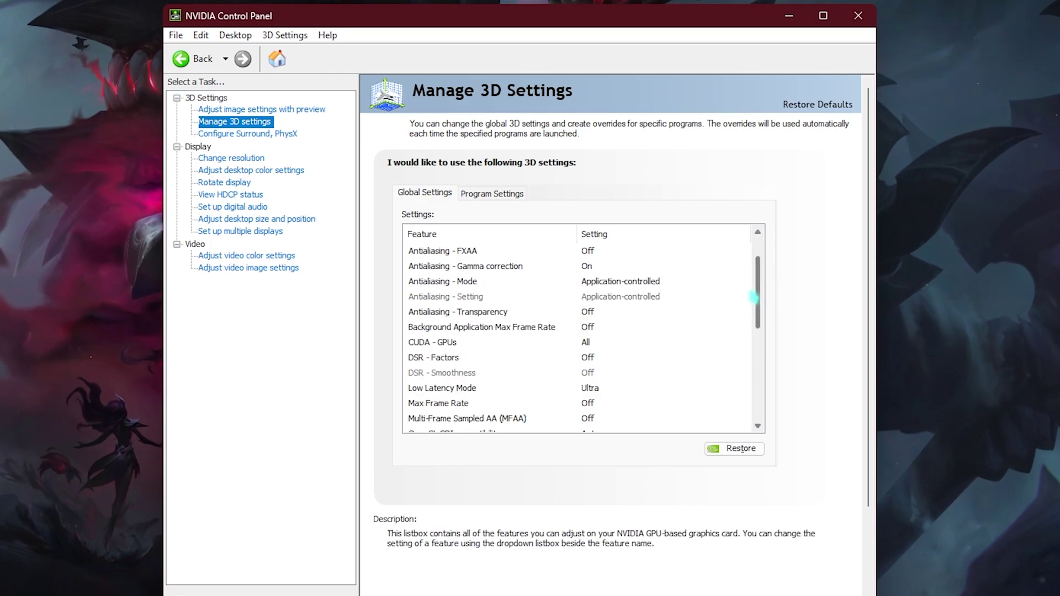
{"action": "scroll", "coordinate": [753, 297], "scroll_direction": "down", "scroll_amount": 1}
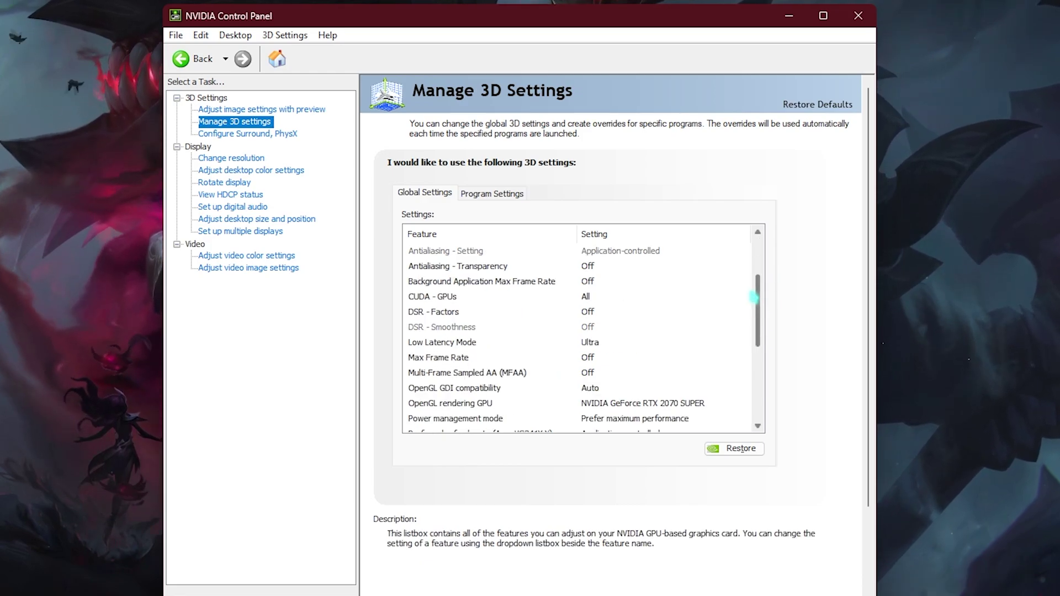
{"action": "scroll", "coordinate": [754, 297], "scroll_direction": "down", "scroll_amount": 1}
{"action": "scroll", "coordinate": [754, 297], "scroll_direction": "down", "scroll_amount": 1}
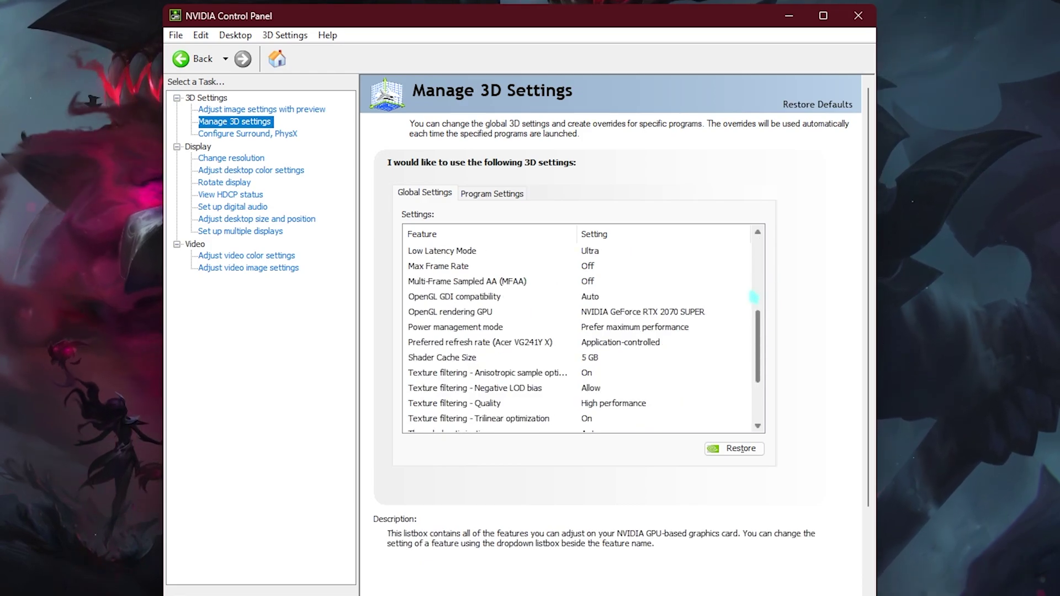
{"action": "scroll", "coordinate": [753, 297], "scroll_direction": "down", "scroll_amount": 1}
{"action": "scroll", "coordinate": [754, 297], "scroll_direction": "down", "scroll_amount": 1}
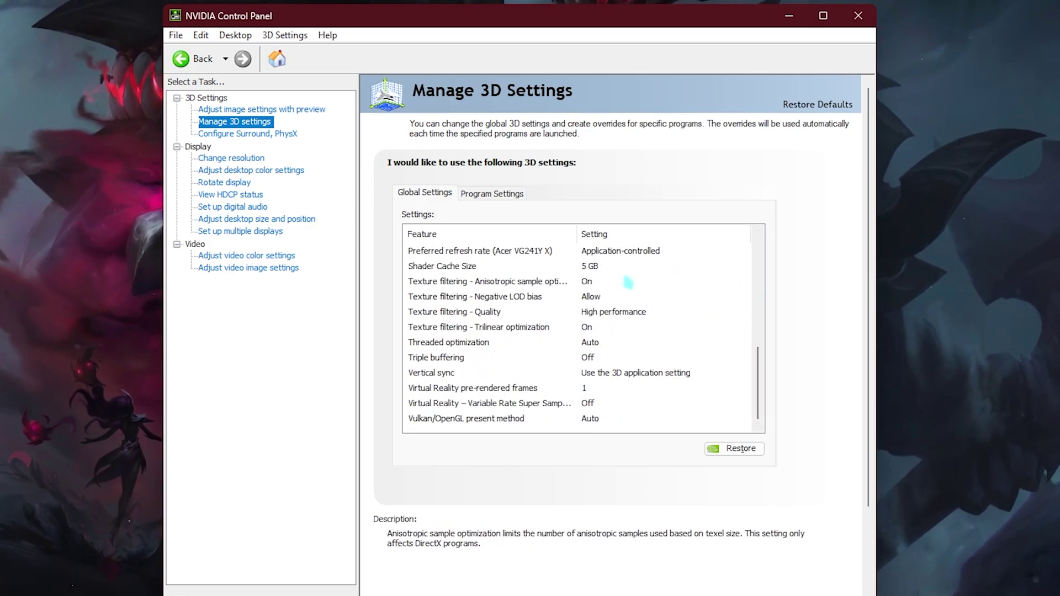
Set the PhysX processor to NVIDIA GeForce RTX 2070 SUPER
{"action": "left_click", "coordinate": [248, 133]}
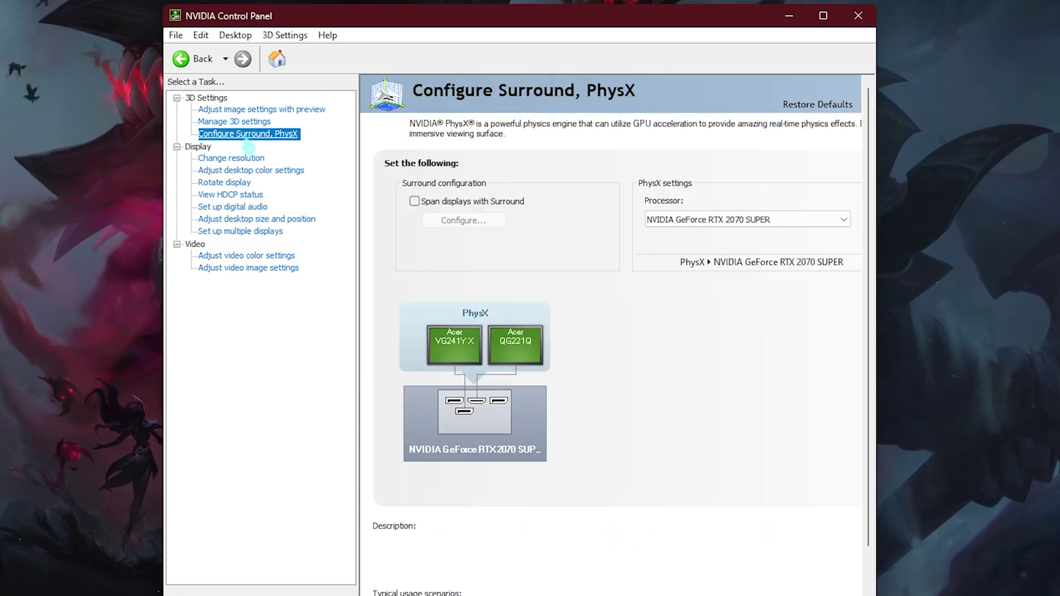
{"action": "left_click", "coordinate": [686, 222]}
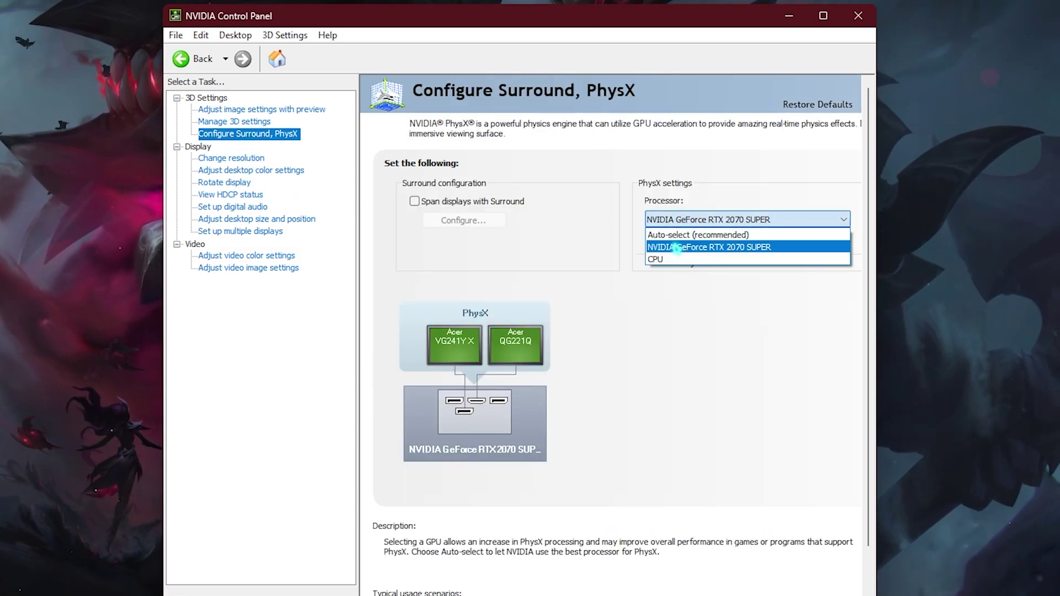
{"action": "left_click", "coordinate": [684, 244]}
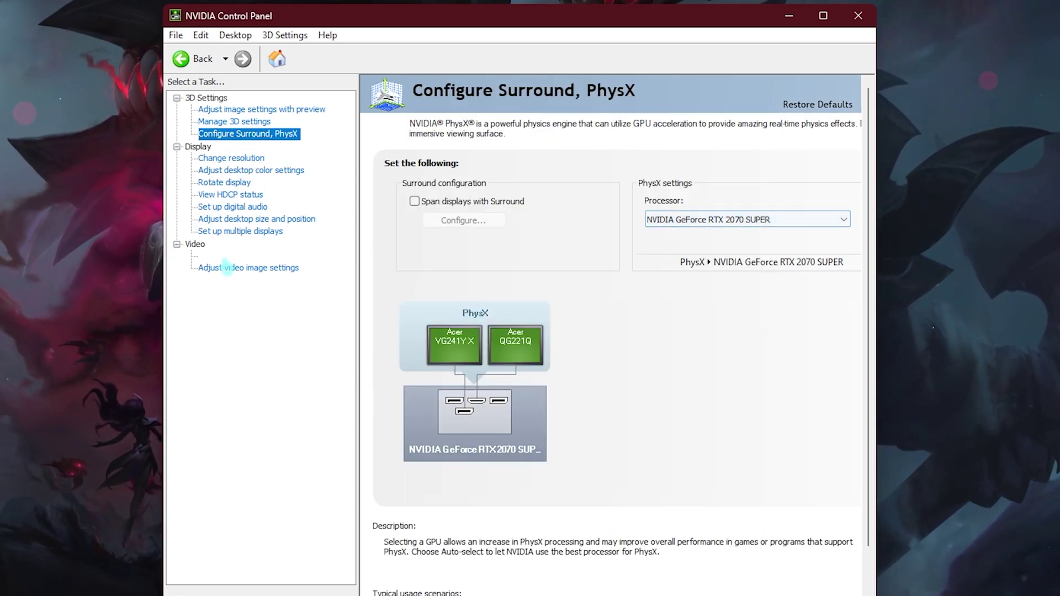
Review the dynamic range in the video color settings and the digital vibrance in the desktop color settings
{"action": "left_click", "coordinate": [269, 256]}
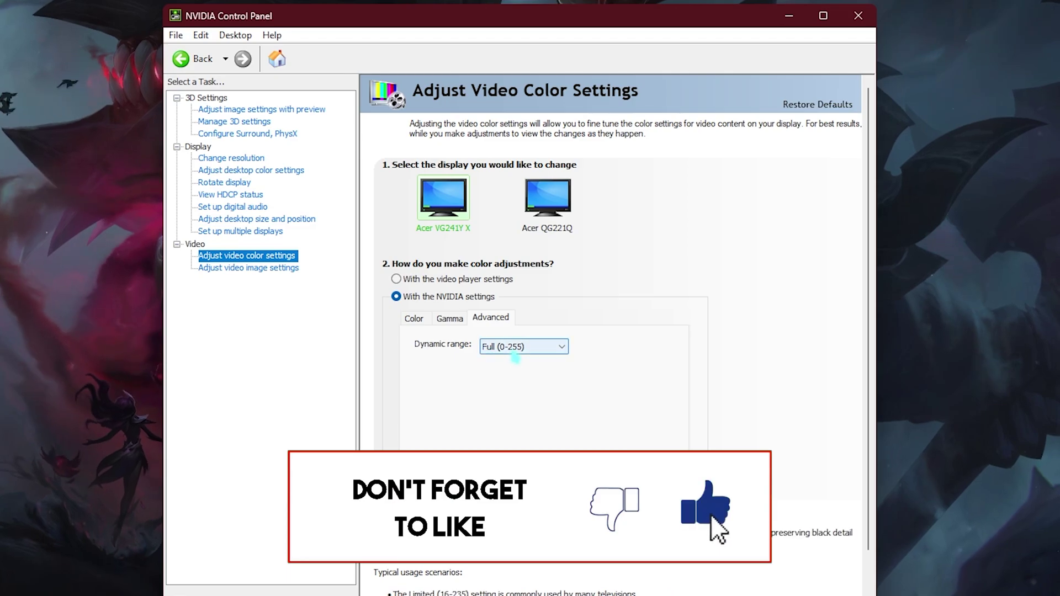
{"action": "left_click", "coordinate": [243, 171]}
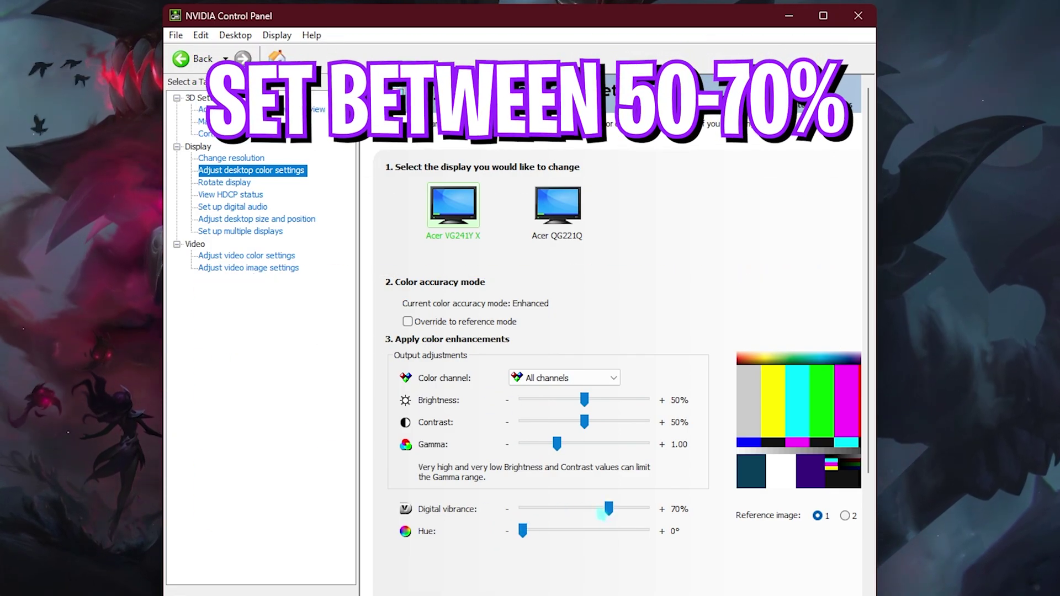
Set the refresh rate to 240Hz at 1920 x 1080 in the desktop size and position settings
{"action": "left_click", "coordinate": [213, 219]}
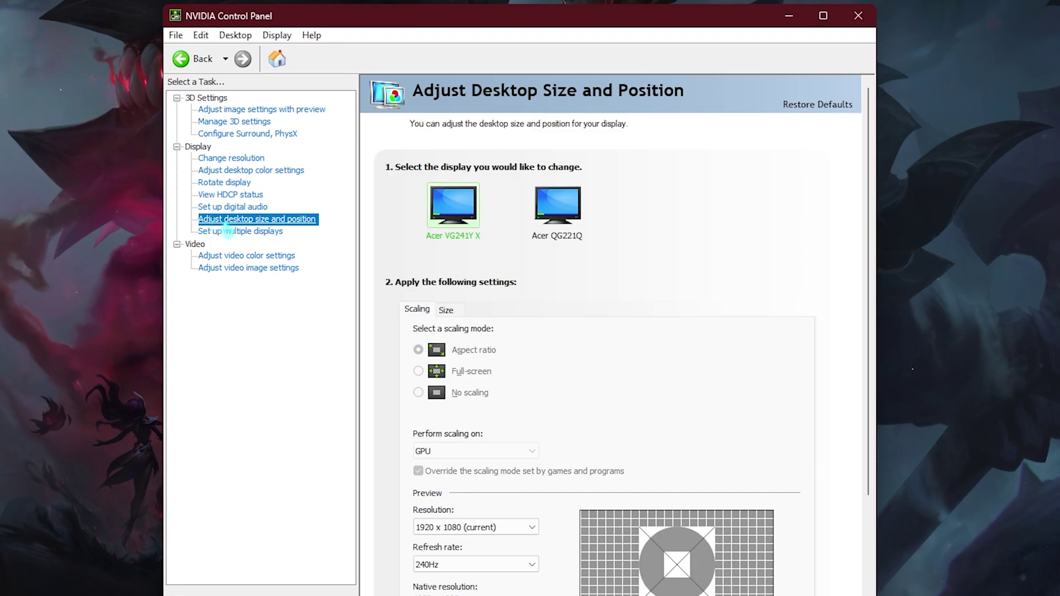
{"action": "scroll", "coordinate": [475, 423], "scroll_direction": "down", "scroll_amount": 2}
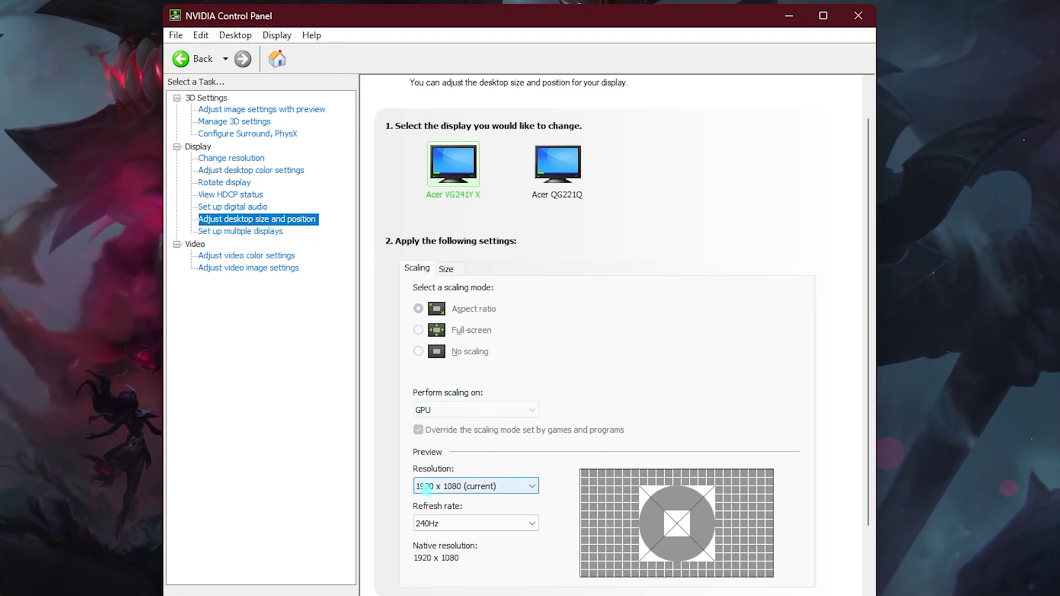
{"action": "left_click", "coordinate": [474, 523]}
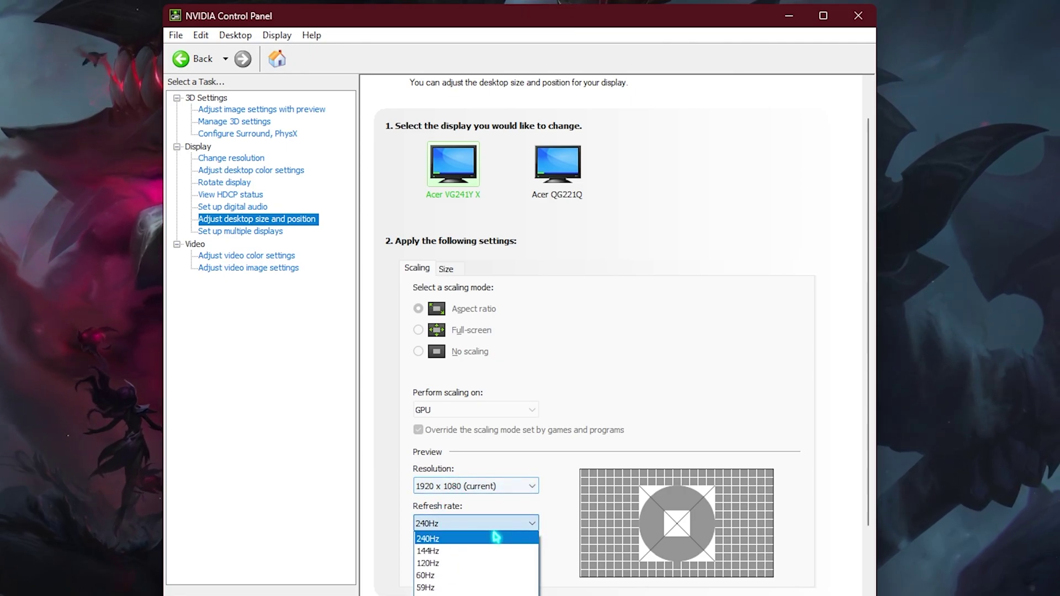
{"action": "left_click", "coordinate": [488, 536]}
{"action": "scroll", "coordinate": [500, 469], "scroll_direction": "down", "scroll_amount": 1}
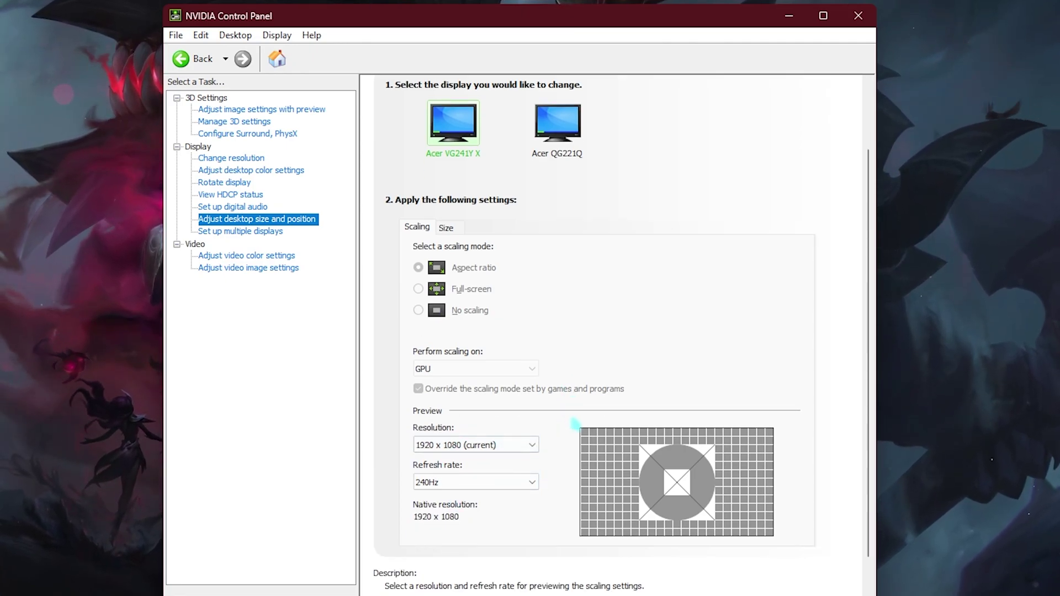
{"action": "scroll", "coordinate": [575, 426], "scroll_direction": "up", "scroll_amount": 2}
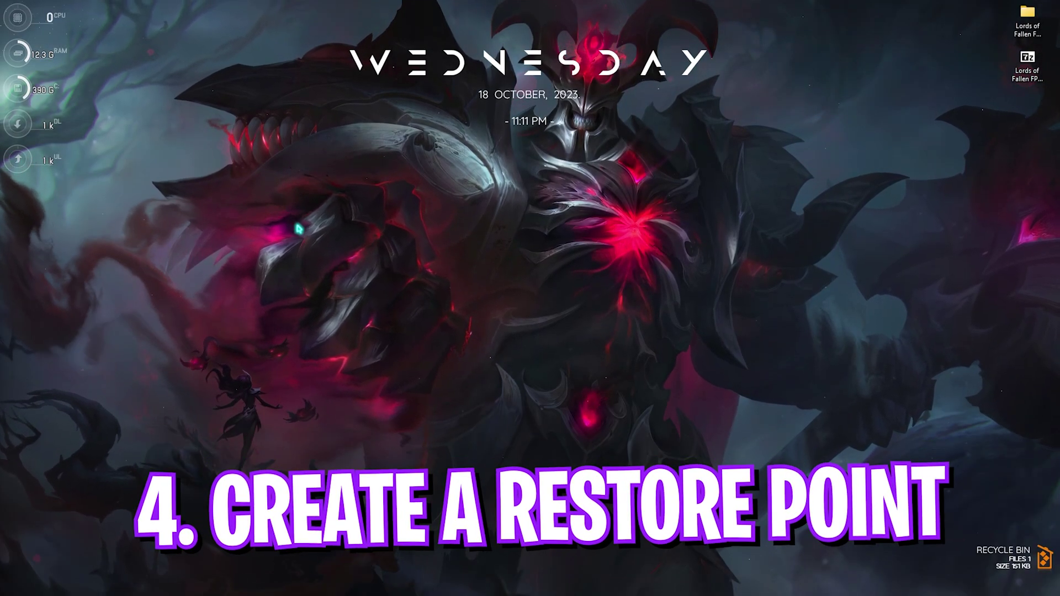
Find the Windows restore point settings and confirm system protection as turned on for Local Disk (C:)
{"action": "key", "text": "super"}
{"action": "type", "text": "create a restore point"}
{"action": "key", "text": "Return"}
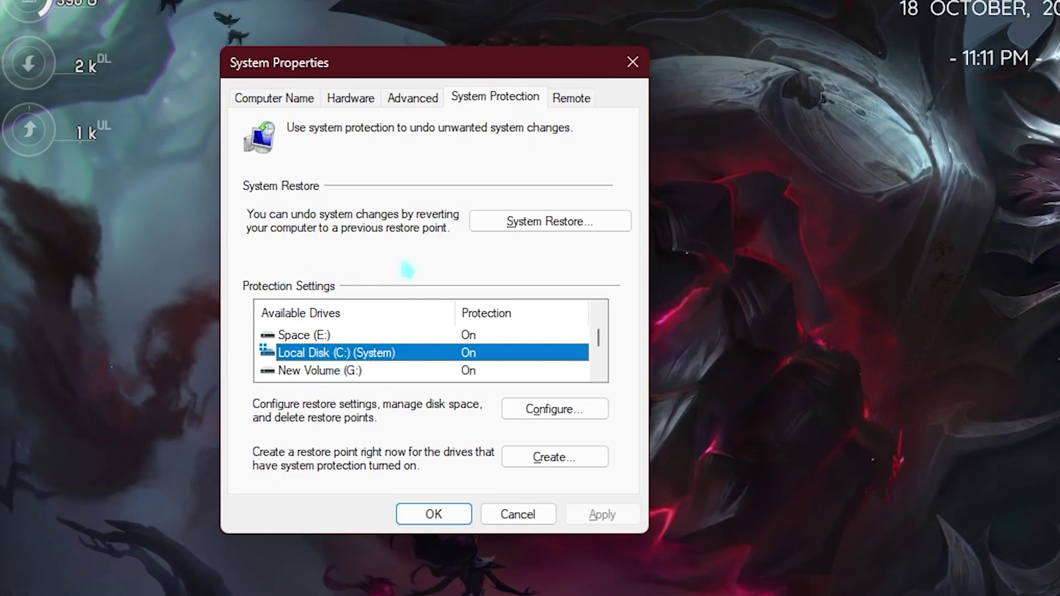
{"action": "left_click", "coordinate": [555, 410]}
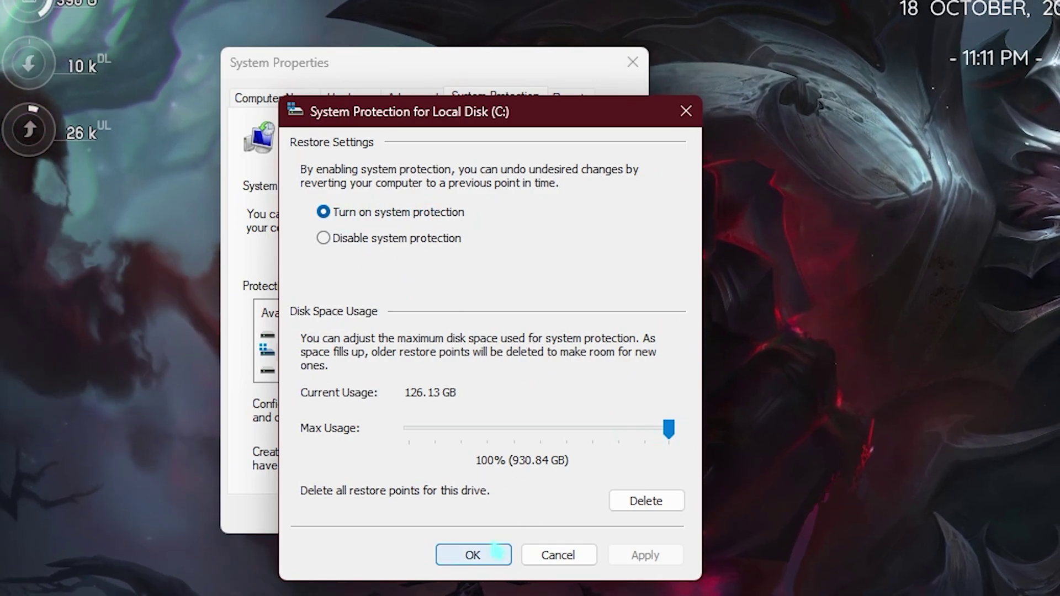
{"action": "left_click", "coordinate": [496, 552]}
Create a system restore point with the description LOTF2
{"action": "left_click", "coordinate": [544, 457]}
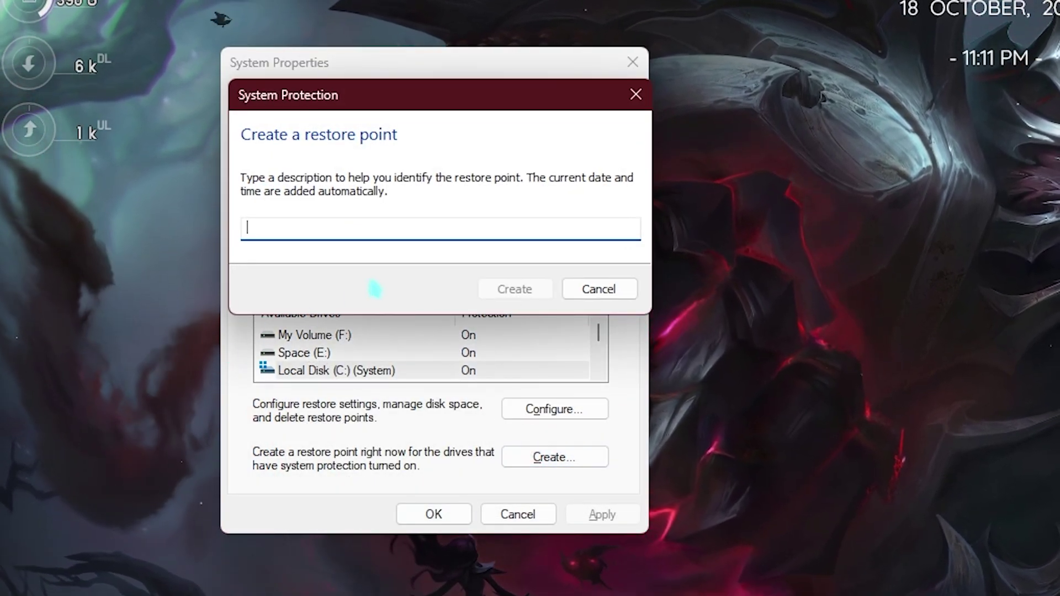
{"action": "type", "text": "LOTF2"}
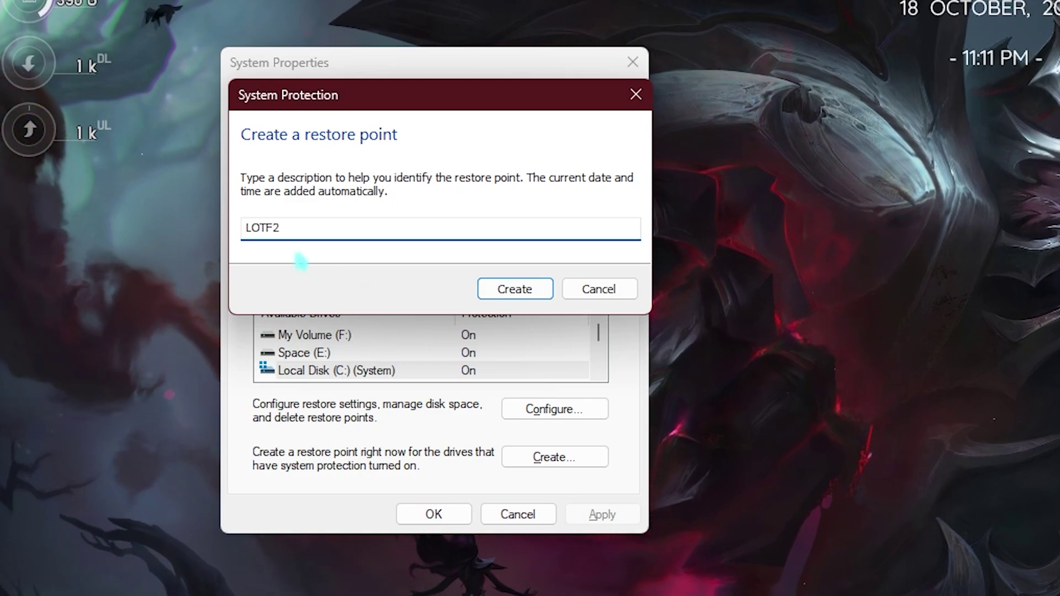
{"action": "left_click", "coordinate": [491, 299]}
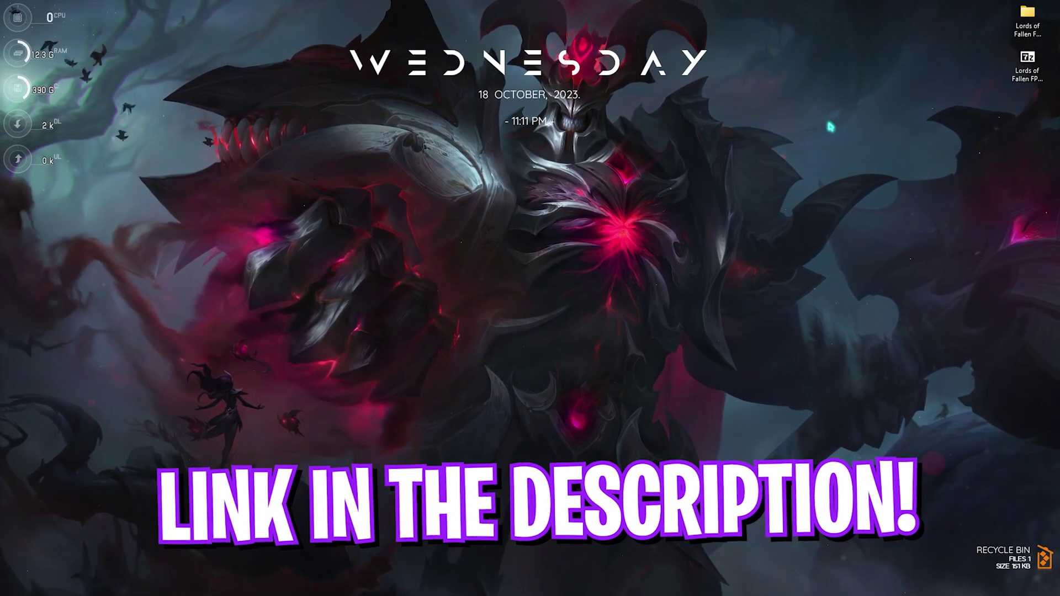
Open the Lords of Fallen FPS Pack from the desktop and examine the AMD and INTEL CPU priority folders
{"action": "left_click", "coordinate": [1028, 20]}
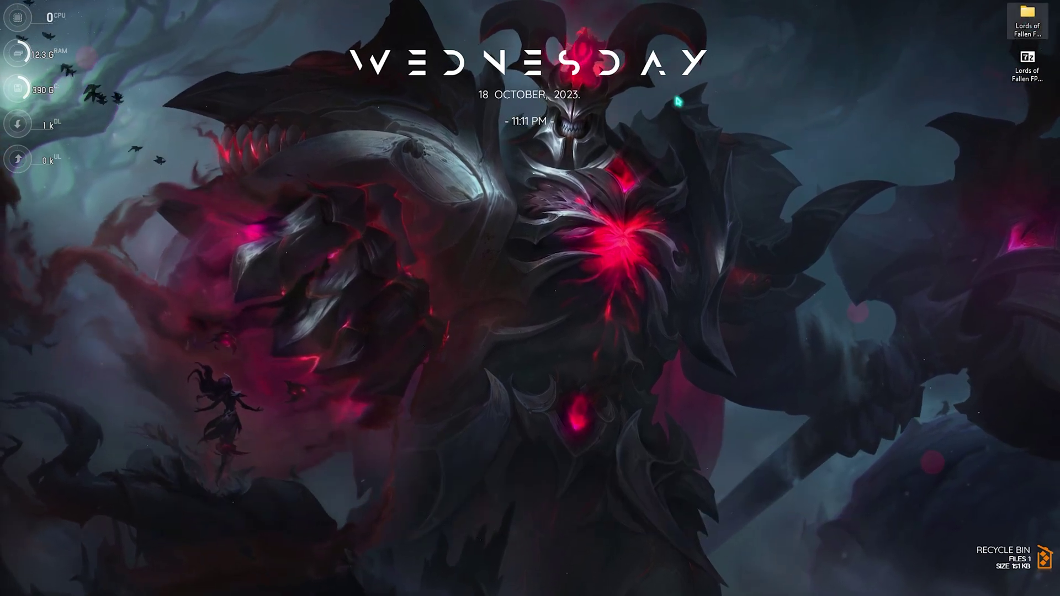
{"action": "key", "text": "Return"}
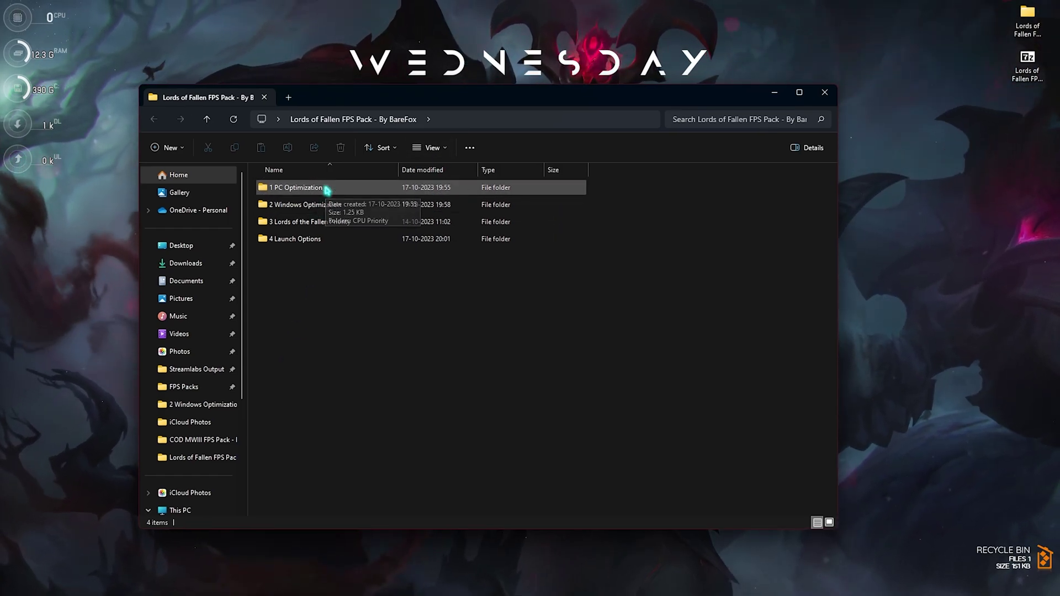
{"action": "double_click", "coordinate": [327, 190]}
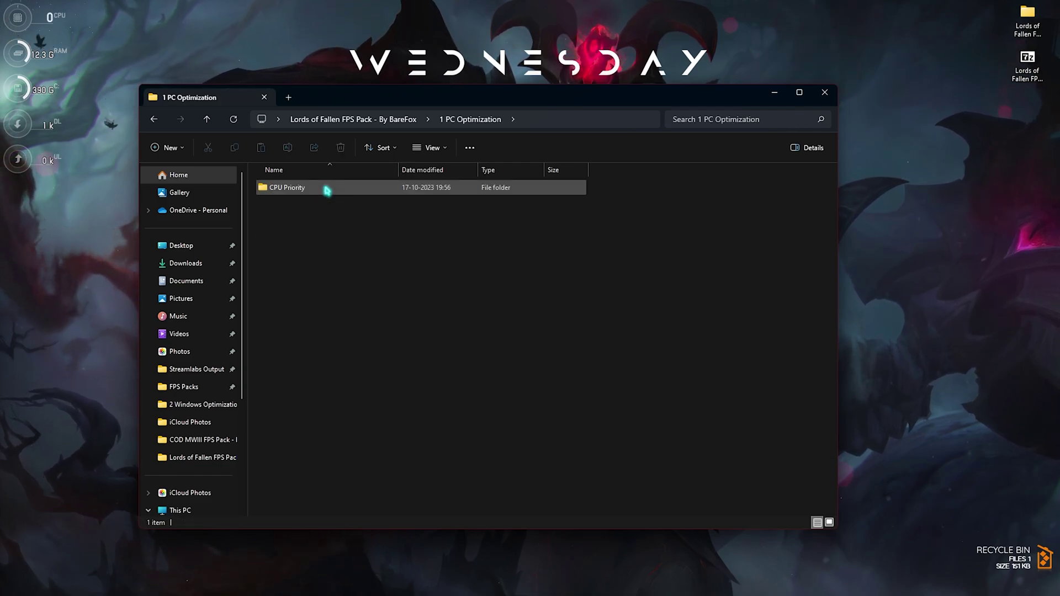
{"action": "double_click", "coordinate": [327, 190]}
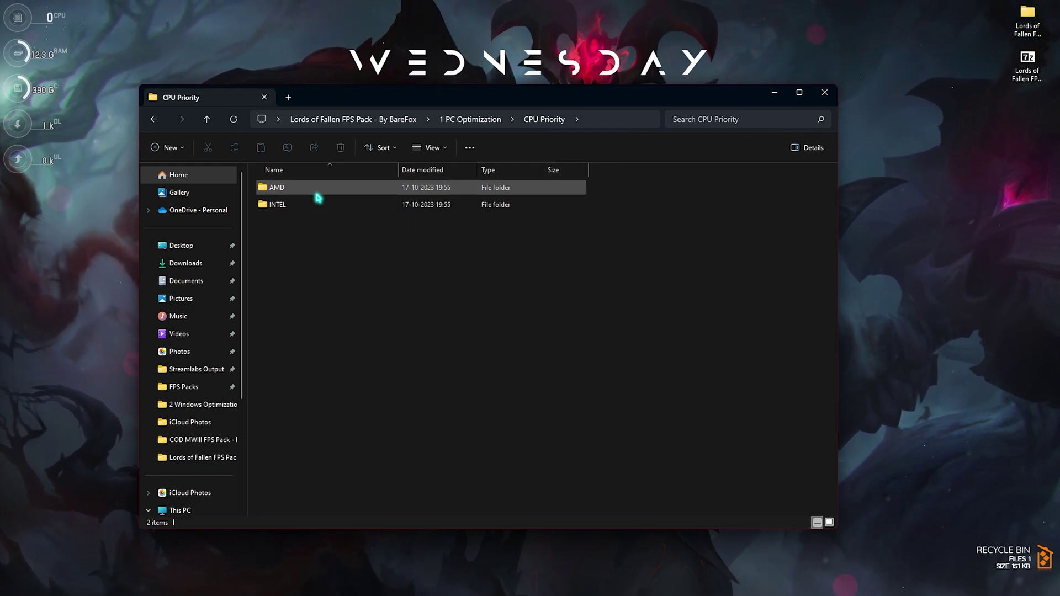
{"action": "double_click", "coordinate": [317, 194]}
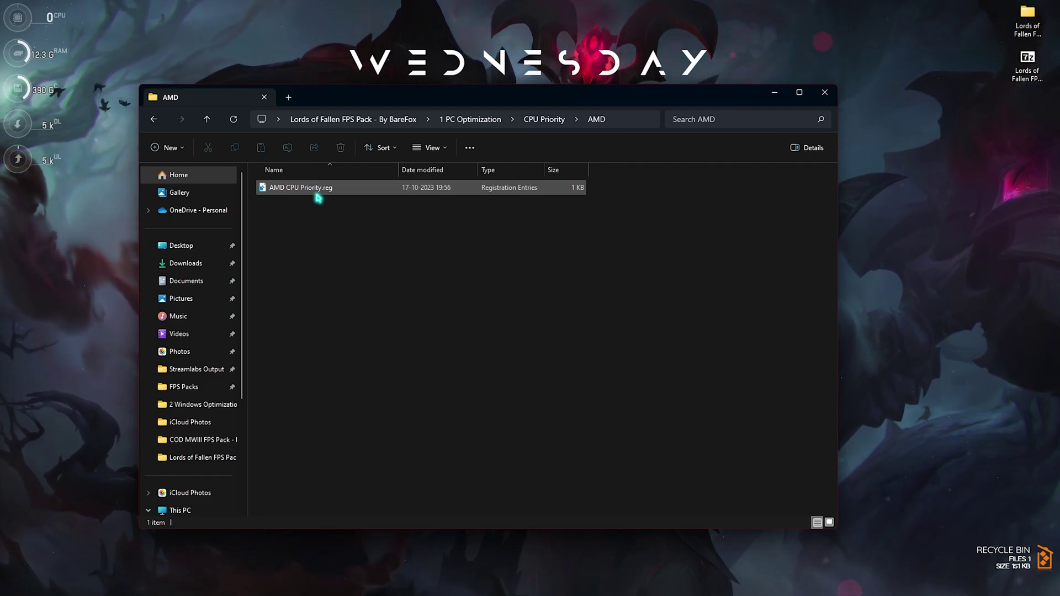
{"action": "left_click", "coordinate": [544, 119]}
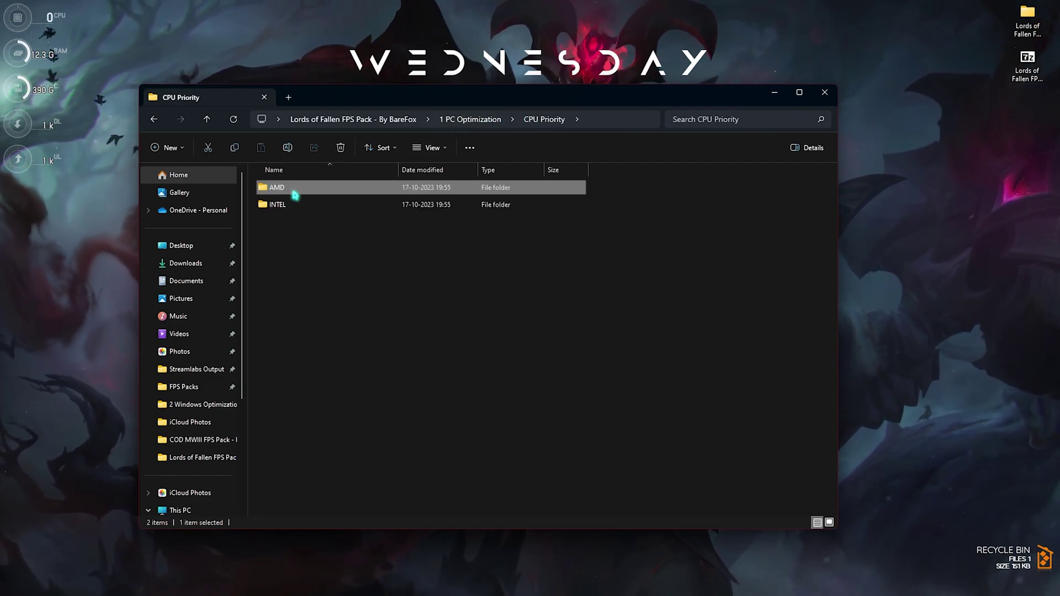
{"action": "left_click", "coordinate": [295, 205]}
{"action": "double_click", "coordinate": [294, 205]}
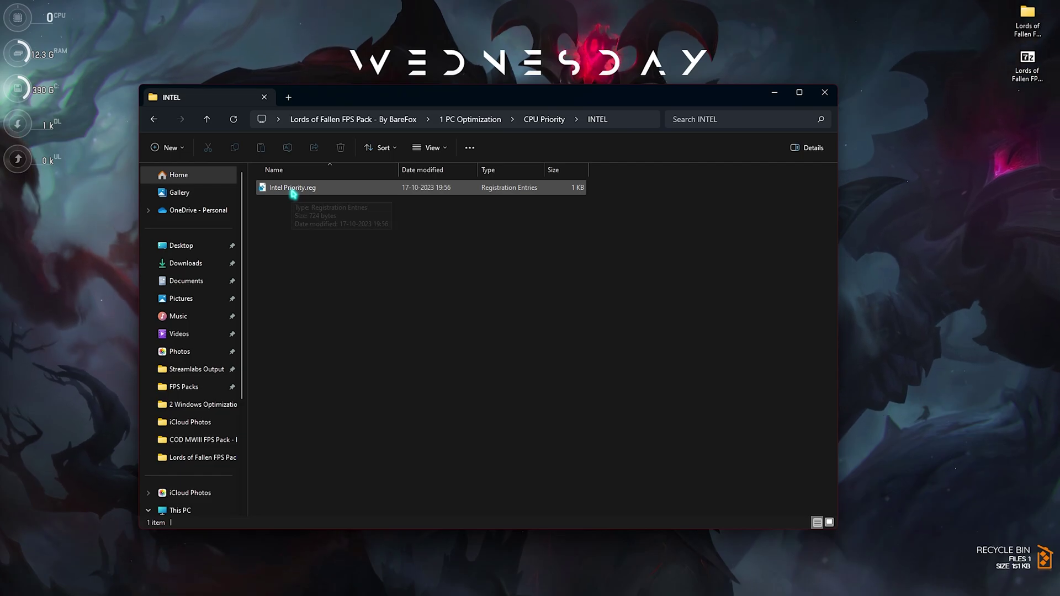
Review the registry files in 2 Windows Optimization for disabling core parking, Game DVR, unnecessary startup services and Xbox Game Bar
{"action": "left_click", "coordinate": [353, 119]}
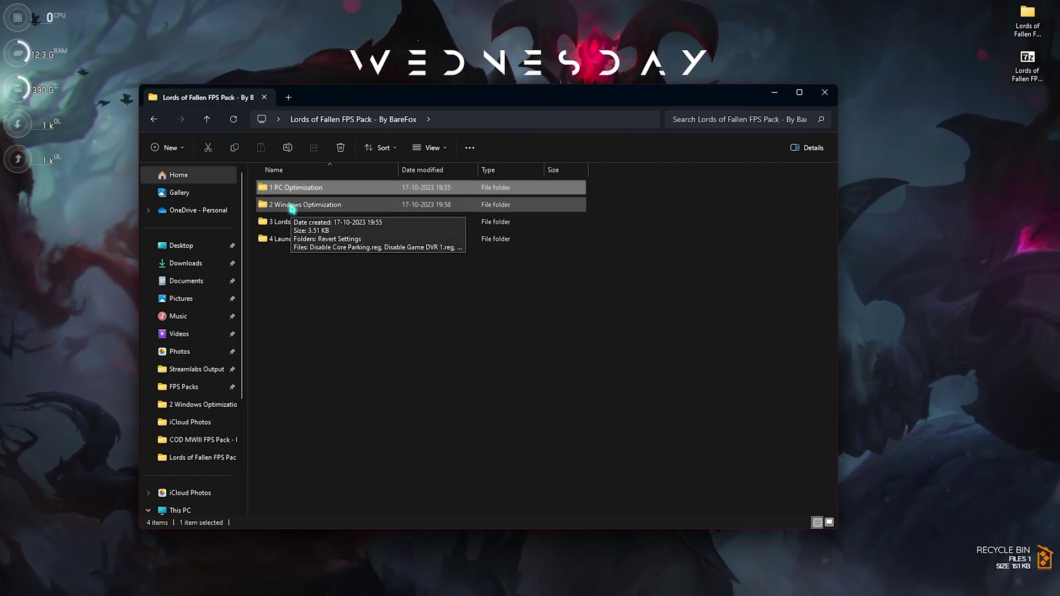
{"action": "double_click", "coordinate": [293, 209]}
{"action": "left_click_drag", "start_coordinate": [320, 355], "coordinate": [326, 203]}
{"action": "left_click_drag", "start_coordinate": [424, 325], "coordinate": [307, 206]}
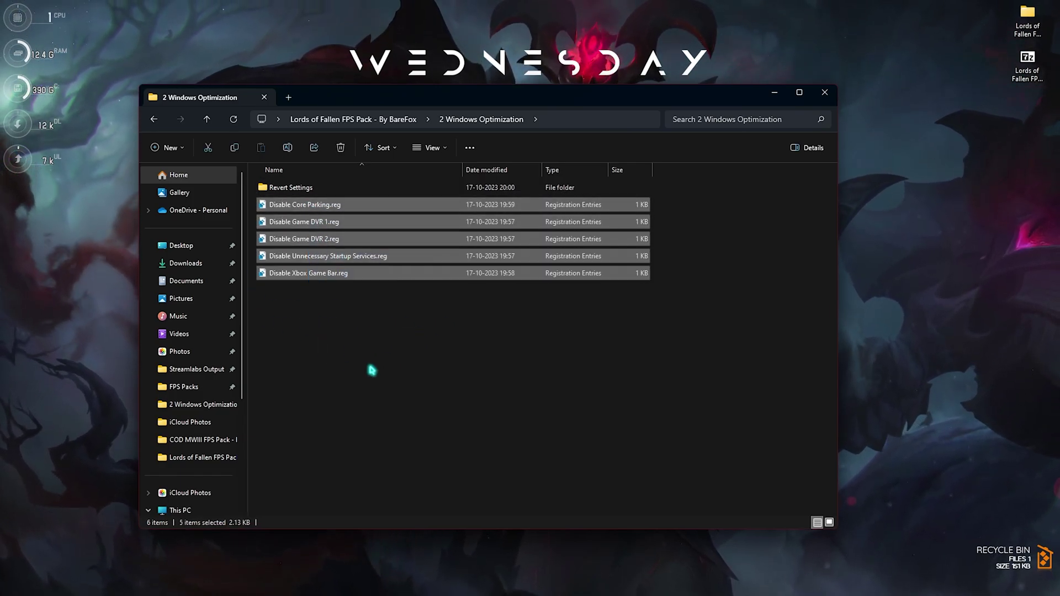
{"action": "left_click", "coordinate": [371, 370]}
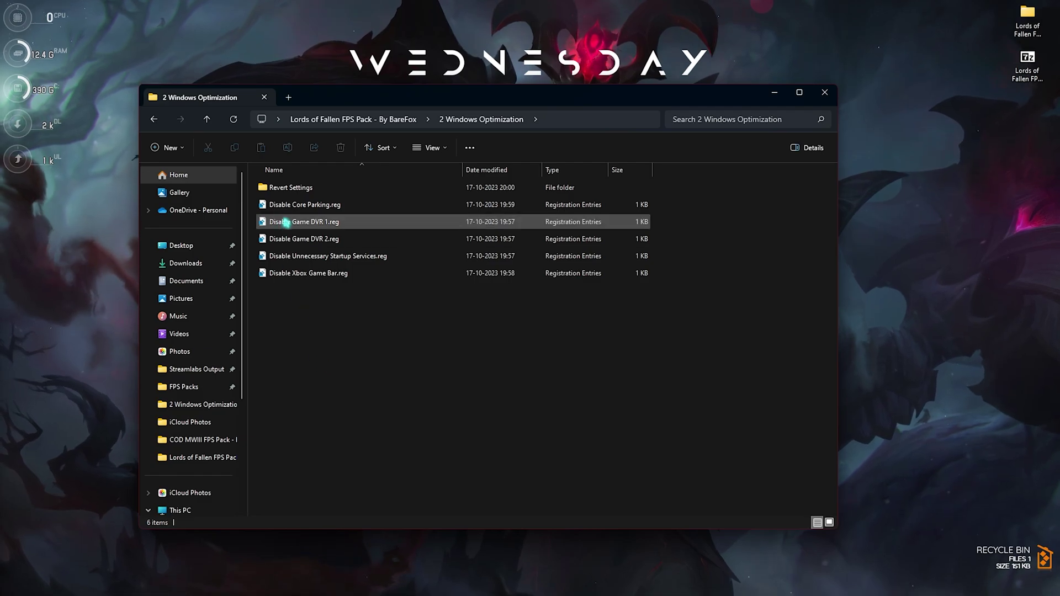
{"action": "left_click", "coordinate": [295, 207]}
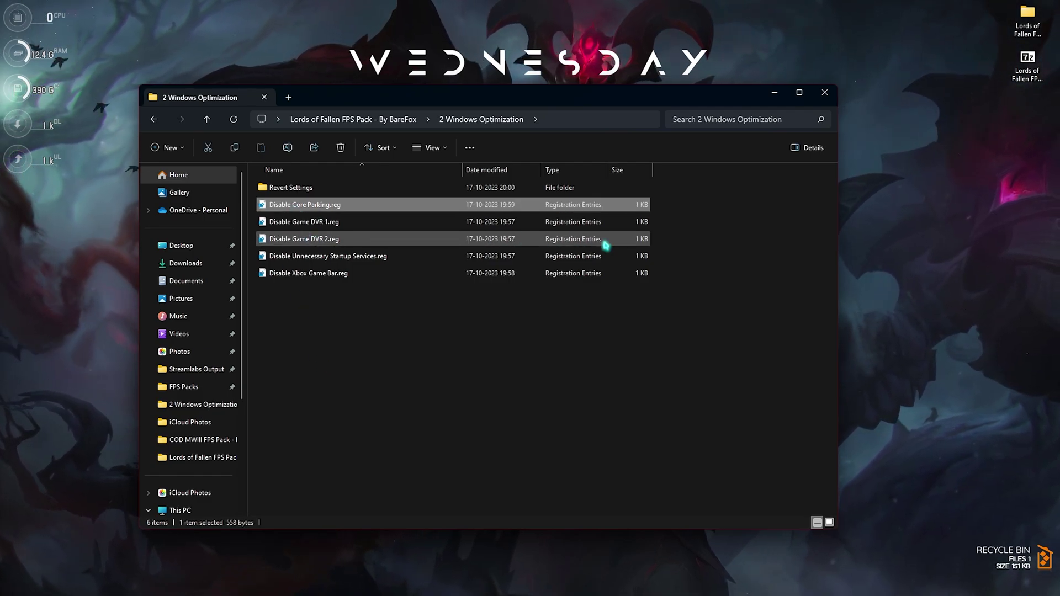
{"action": "left_click_drag", "start_coordinate": [662, 218], "coordinate": [343, 267]}
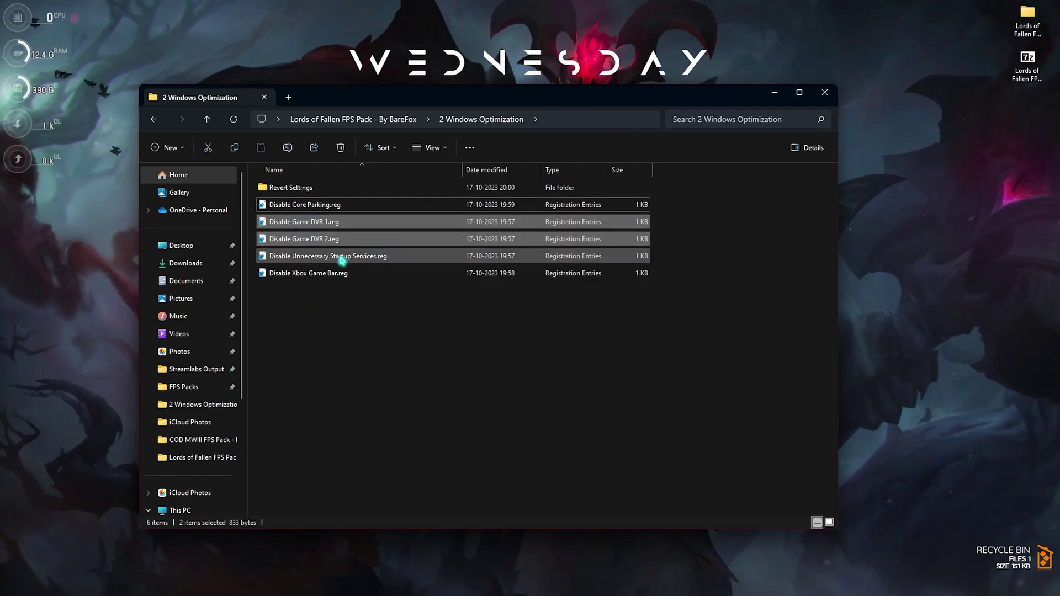
{"action": "left_click", "coordinate": [294, 263]}
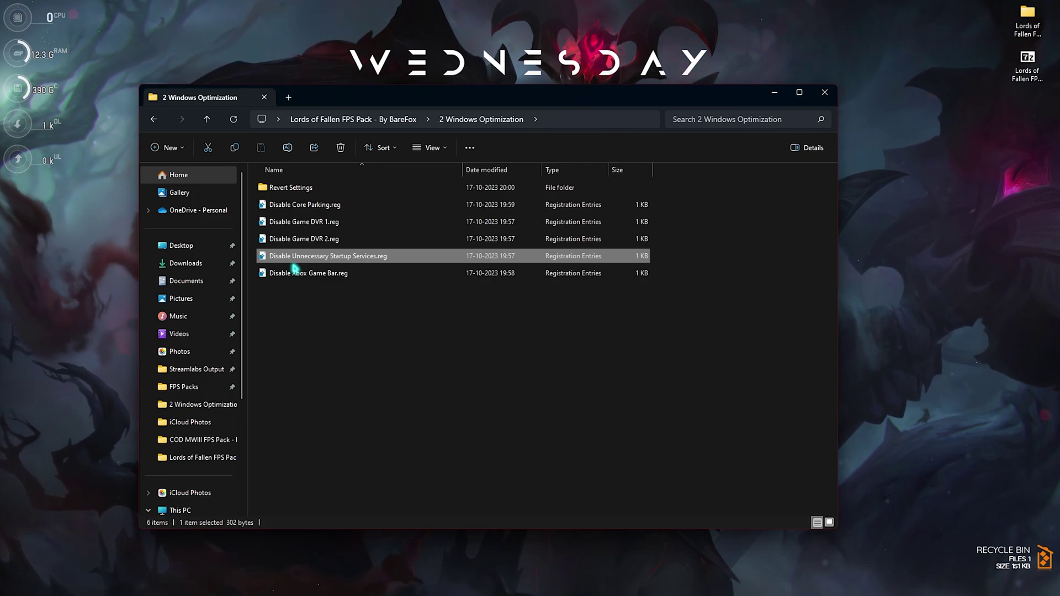
{"action": "left_click", "coordinate": [292, 277]}
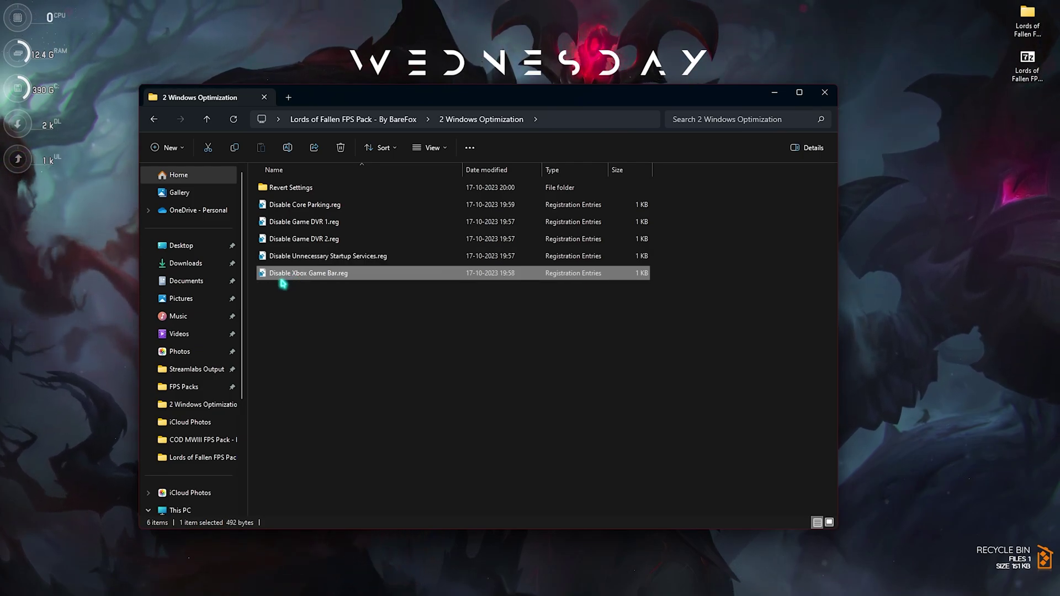
{"action": "left_click_drag", "start_coordinate": [284, 331], "coordinate": [353, 206]}
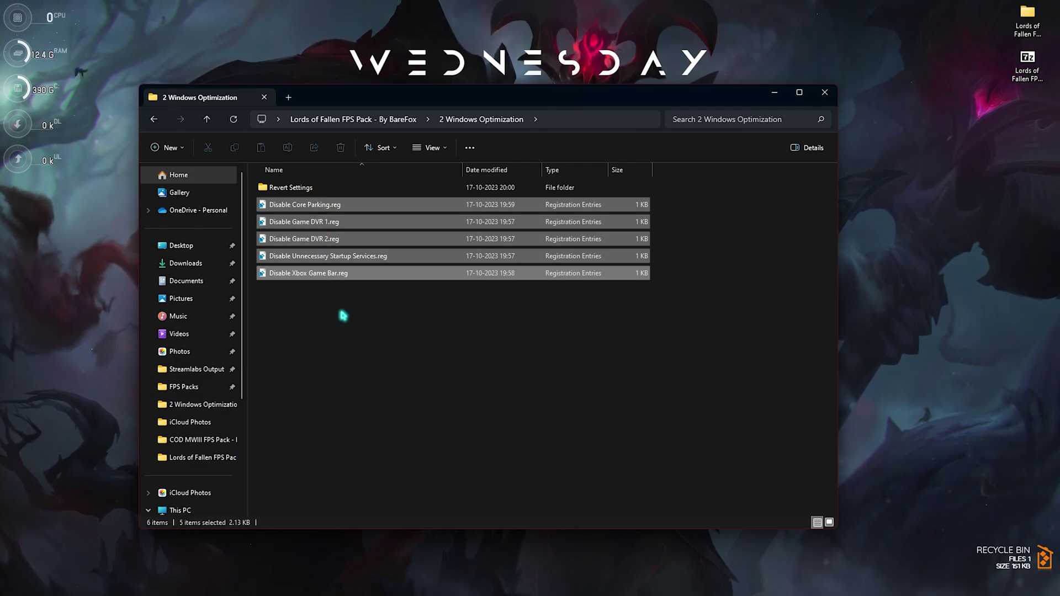
{"action": "left_click", "coordinate": [340, 304]}
Open the Revert Settings folder and examine all the registry files for re-enabling the Windows features
{"action": "left_click", "coordinate": [311, 188]}
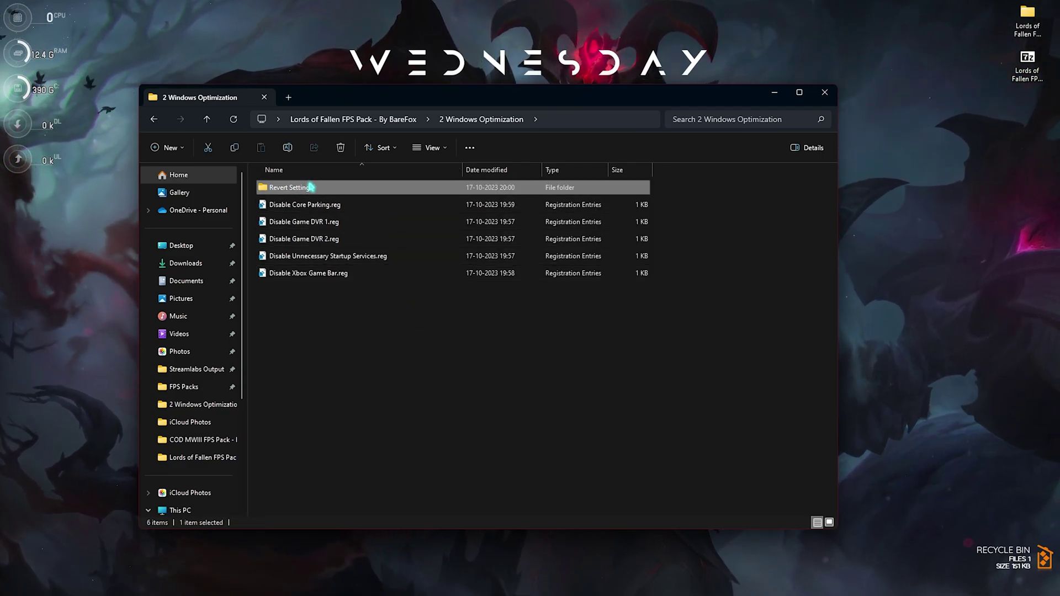
{"action": "double_click", "coordinate": [311, 188]}
{"action": "left_click_drag", "start_coordinate": [331, 304], "coordinate": [315, 187]}
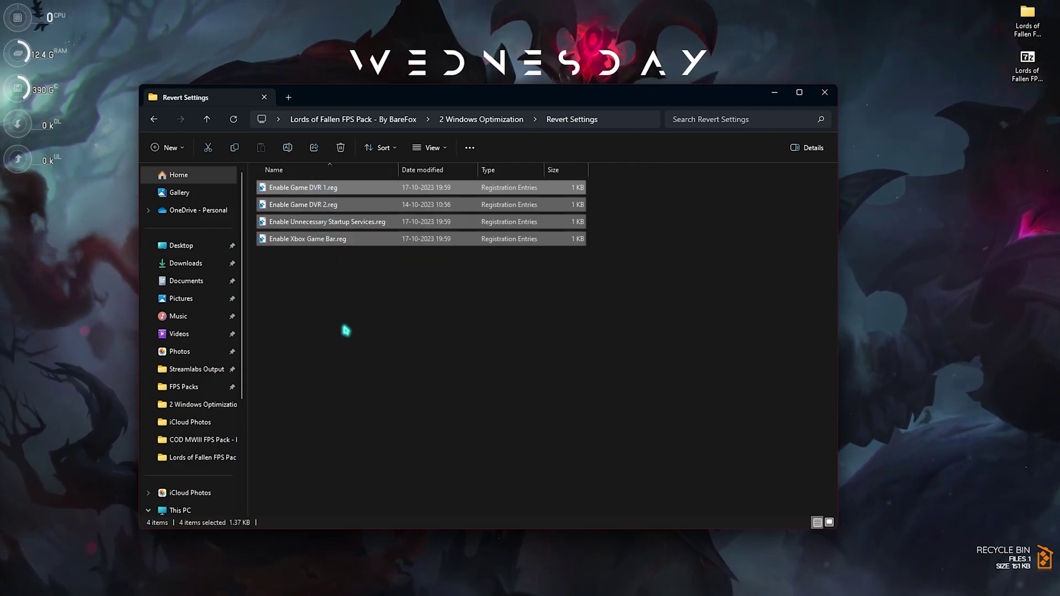
Return to the FPS pack's main folder and review the registry files in 3 Lords of the Fallen Priority
{"action": "key", "text": "alt+Up"}
{"action": "key", "text": "alt+Up"}
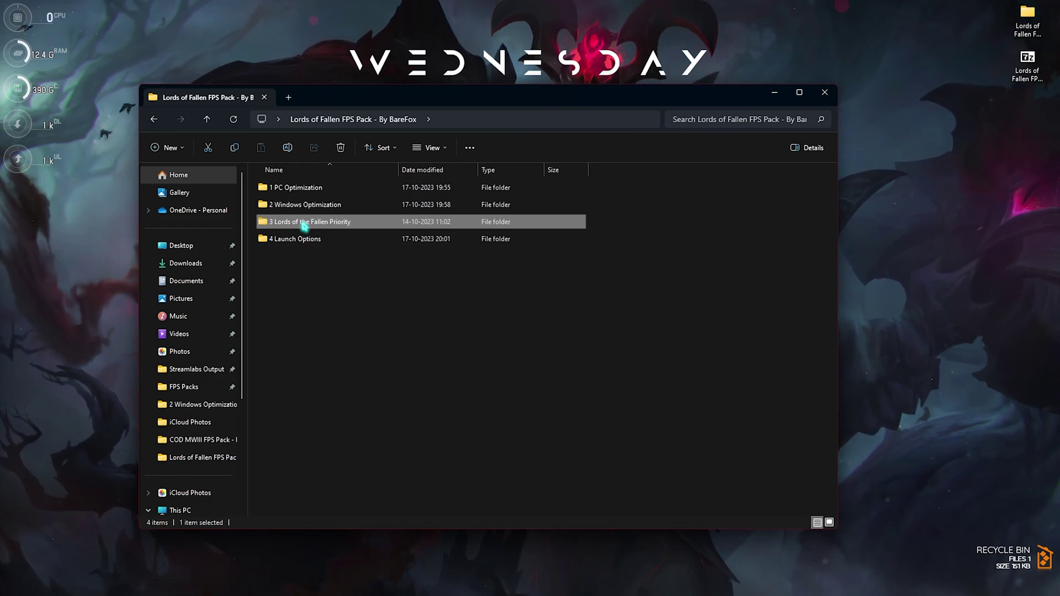
{"action": "double_click", "coordinate": [303, 223]}
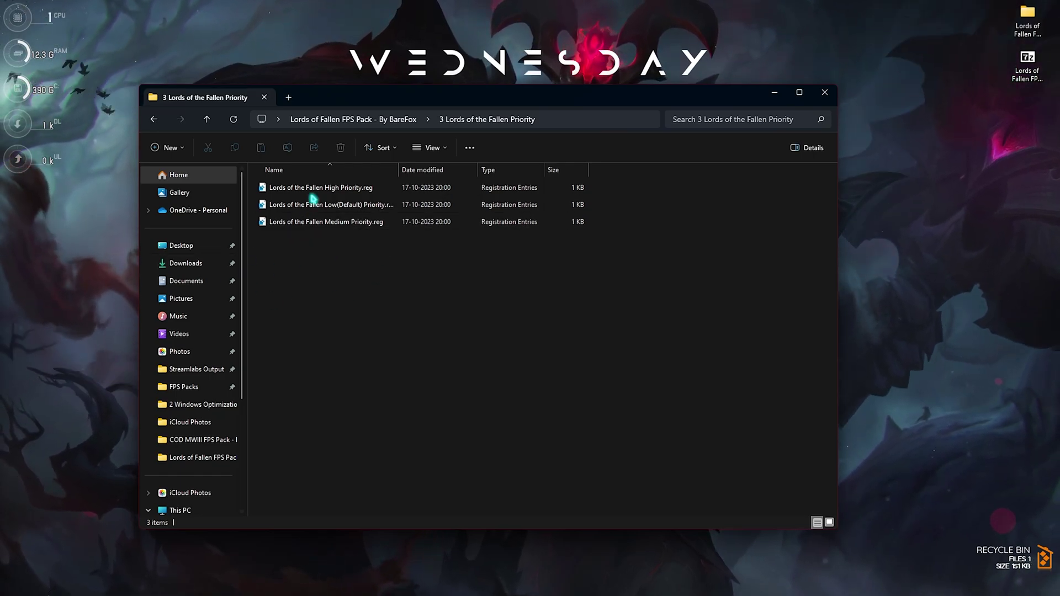
{"action": "left_click", "coordinate": [319, 223]}
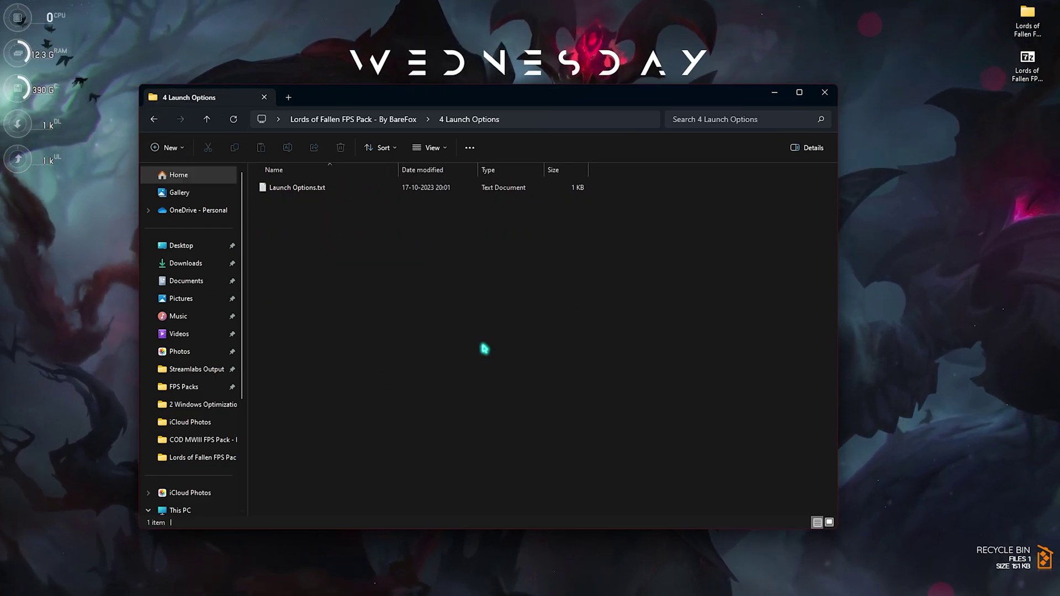
Open Launch Options.txt from the 4 Launch Options folder and select the -high launch option text
{"action": "double_click", "coordinate": [334, 189]}
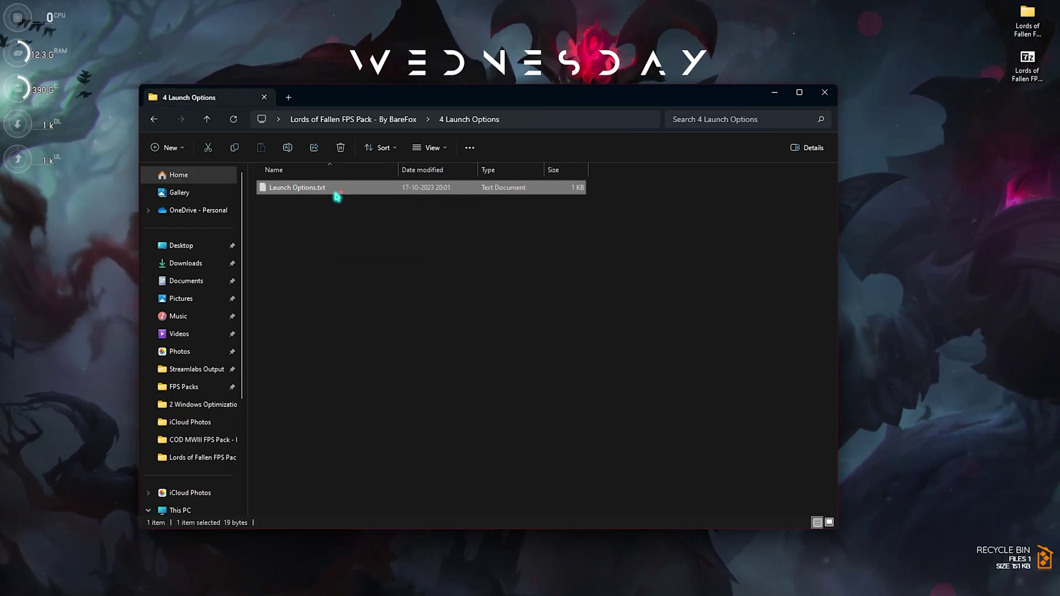
{"action": "left_click_drag", "start_coordinate": [154, 132], "coordinate": [97, 120]}
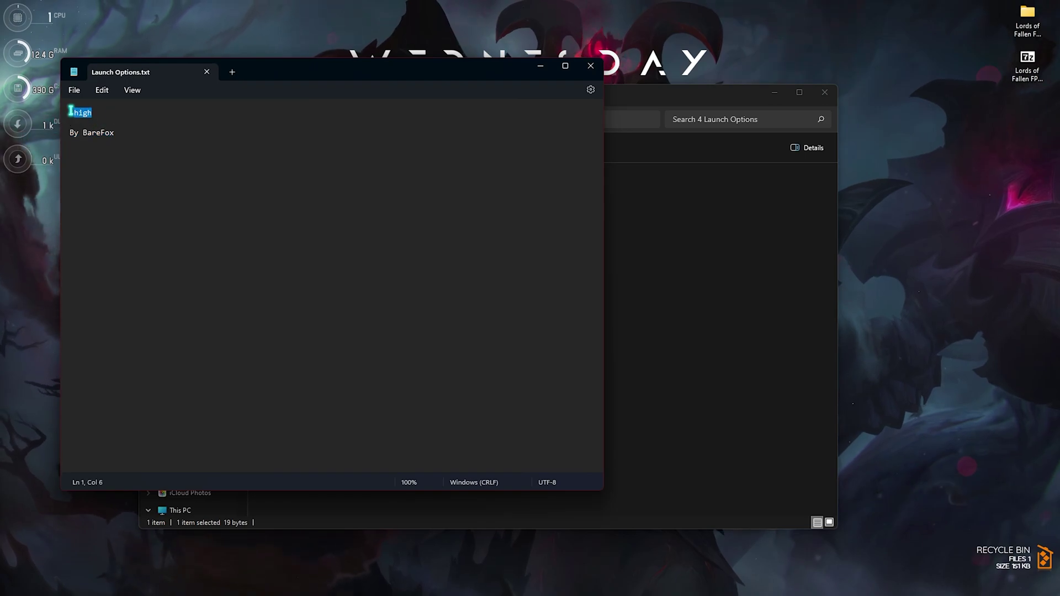
Switch to Steam and open the properties of Lords of the Fallen from the game library
{"action": "key", "text": "super"}
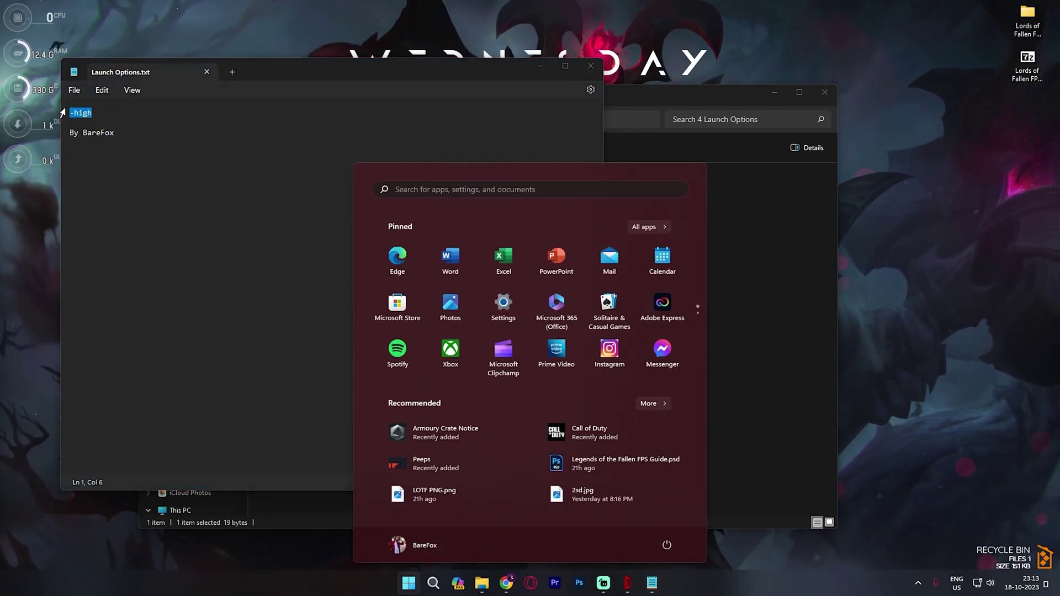
{"action": "type", "text": "steam"}
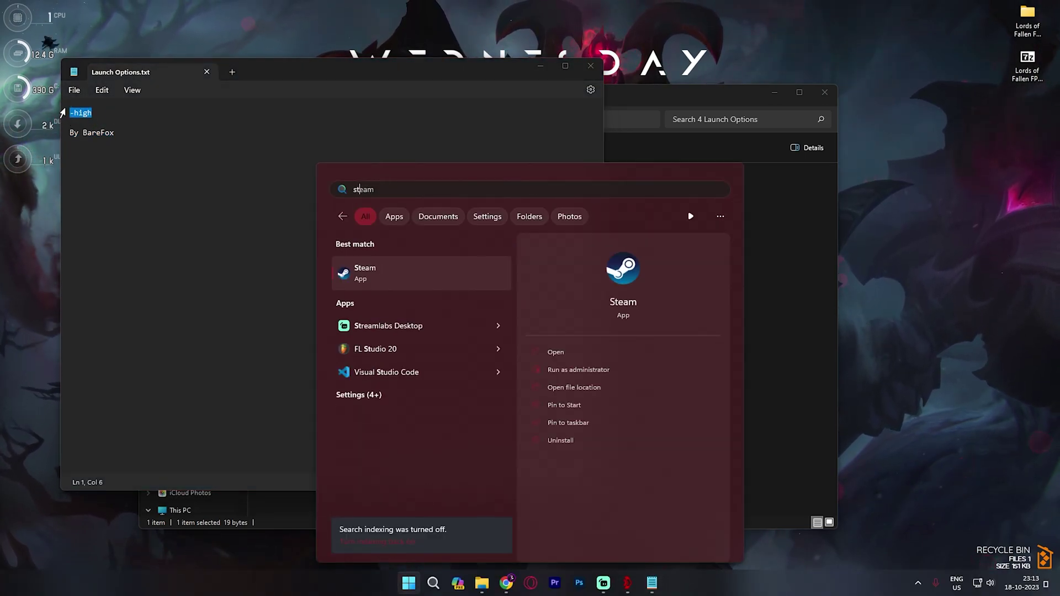
{"action": "key", "text": "Return"}
{"action": "right_click", "coordinate": [87, 267]}
{"action": "left_click", "coordinate": [117, 349]}
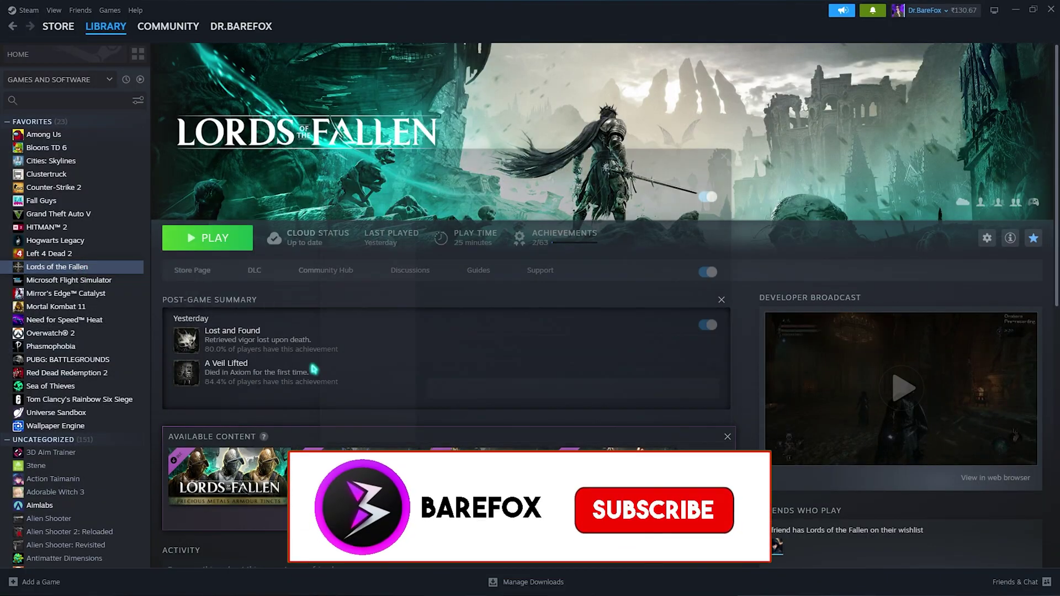
Set the launch options of Lords of the Fallen to -high and close the game's properties and the 4 Launch Options folder
{"action": "left_click", "coordinate": [455, 405]}
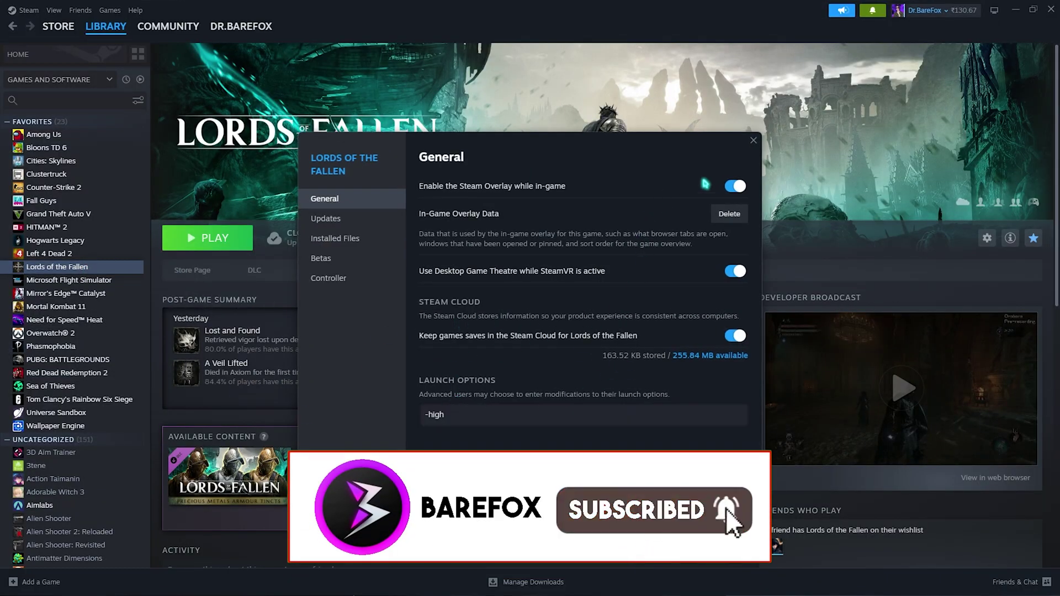
{"action": "left_click", "coordinate": [753, 141]}
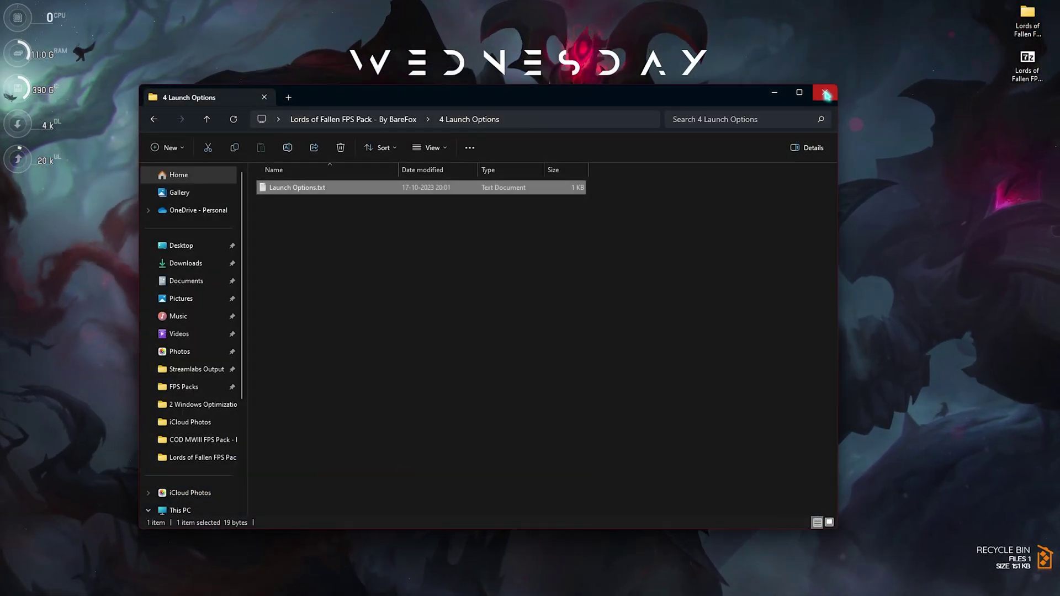
{"action": "left_click", "coordinate": [826, 94]}
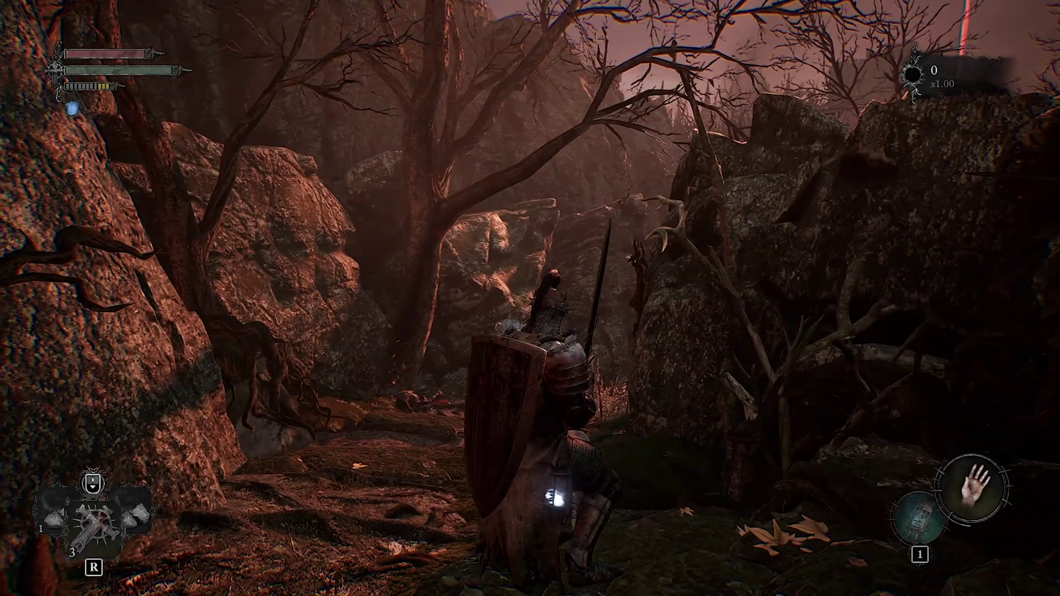
In the running game's display settings, set the window mode to Fullscreen at 1920 x 1080 and turn VSync off
{"action": "key", "text": "Escape"}
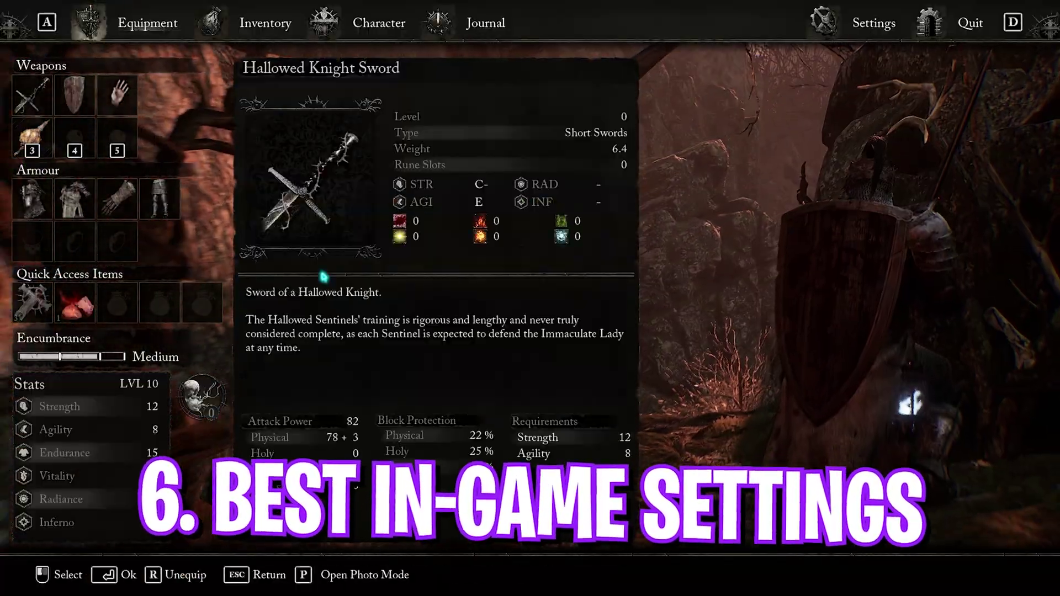
{"action": "key", "text": "a"}
{"action": "key", "text": "a"}
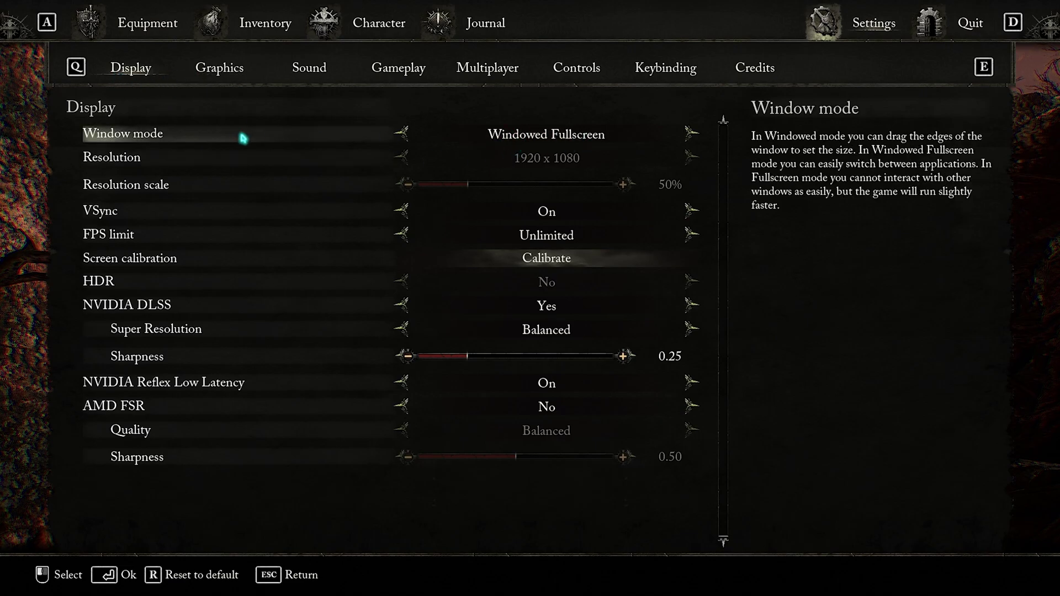
{"action": "left_click", "coordinate": [689, 134]}
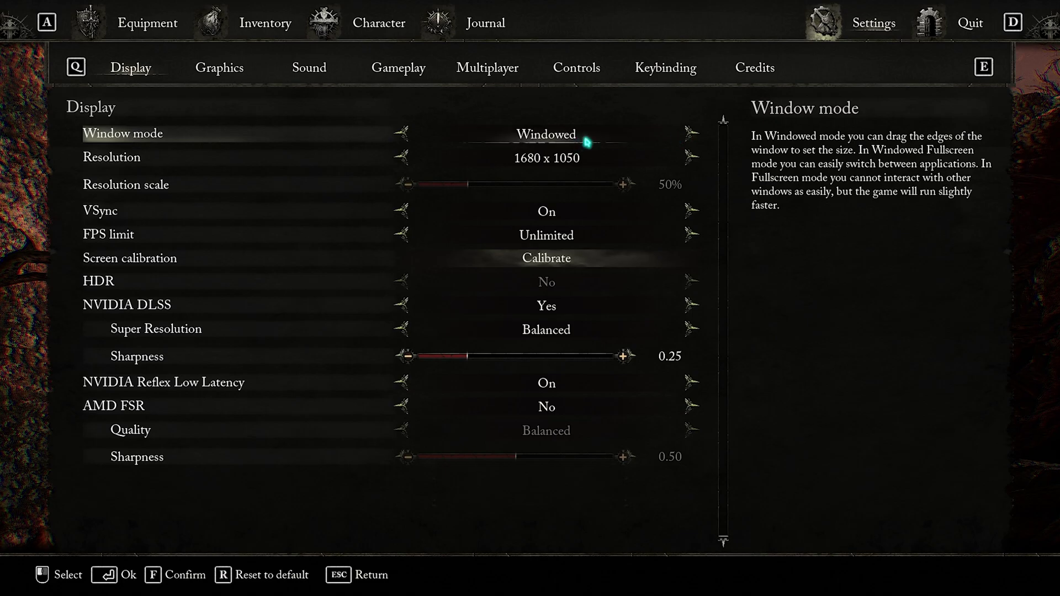
{"action": "left_click", "coordinate": [690, 133]}
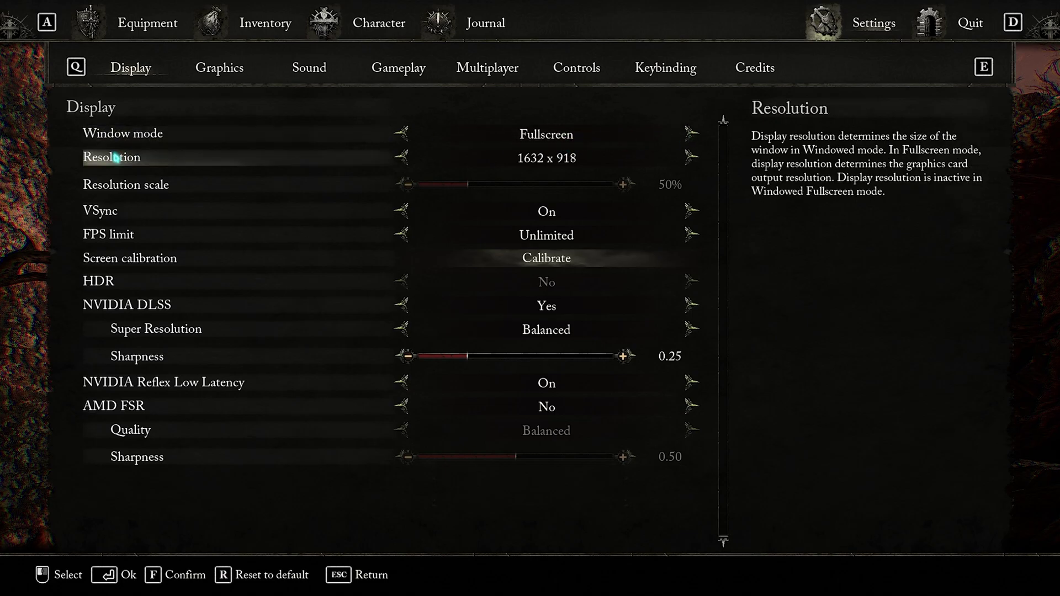
{"action": "left_click", "coordinate": [691, 159]}
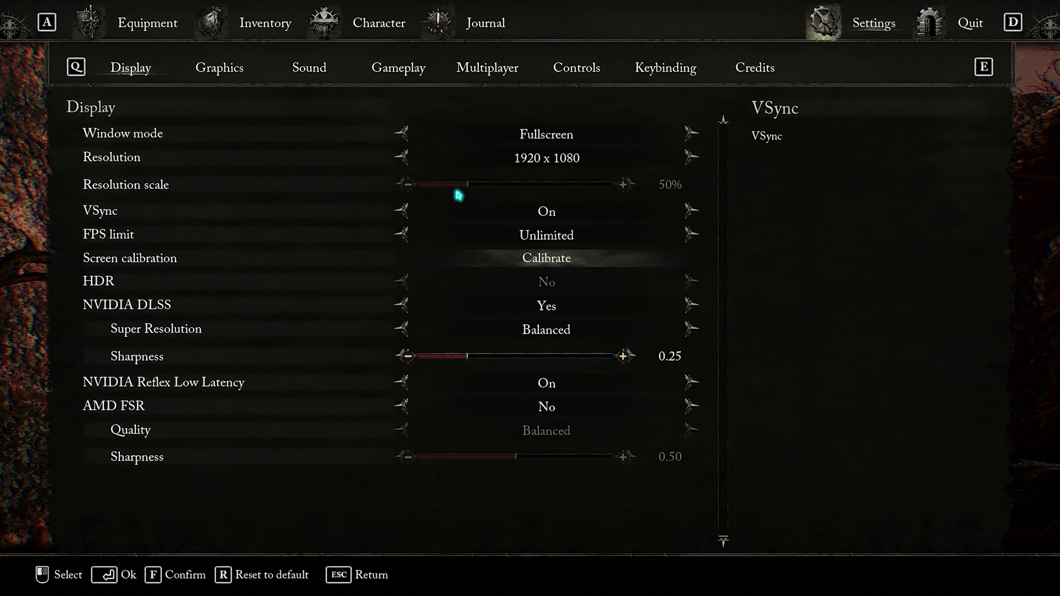
{"action": "left_click", "coordinate": [404, 212]}
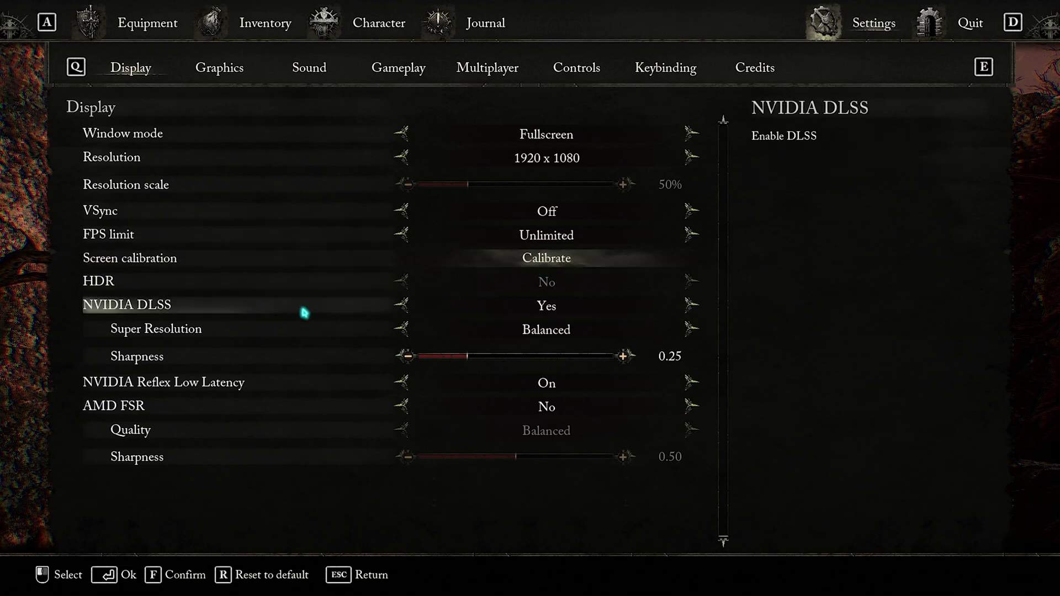
Disable NVIDIA DLSS, set NVIDIA Reflex Low Latency to On + Boost, and enable AMD FSR with High Performance quality and 0.60 sharpness
{"action": "left_click", "coordinate": [402, 305]}
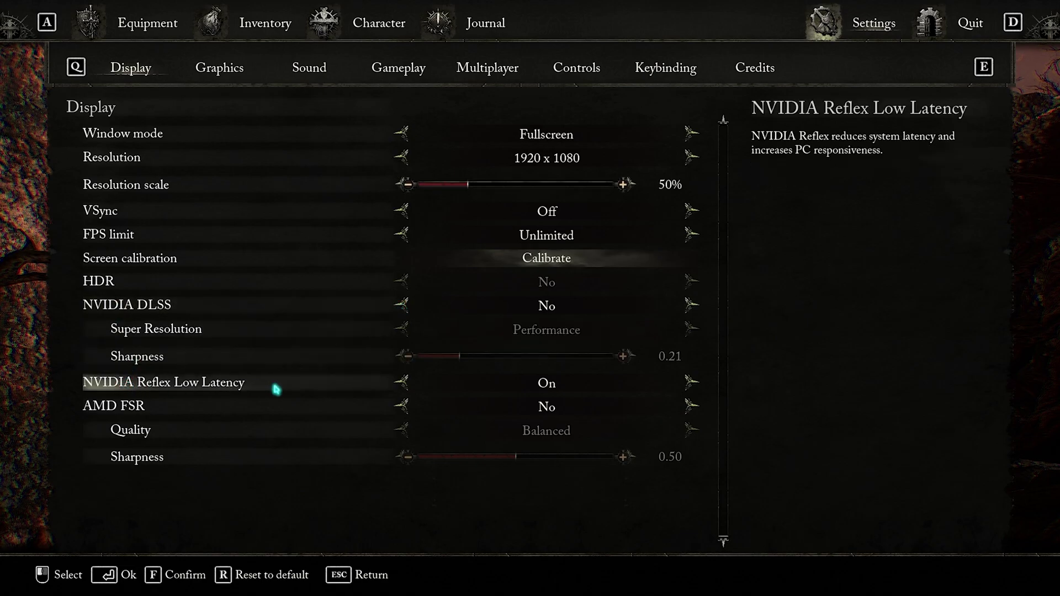
{"action": "left_click", "coordinate": [690, 384]}
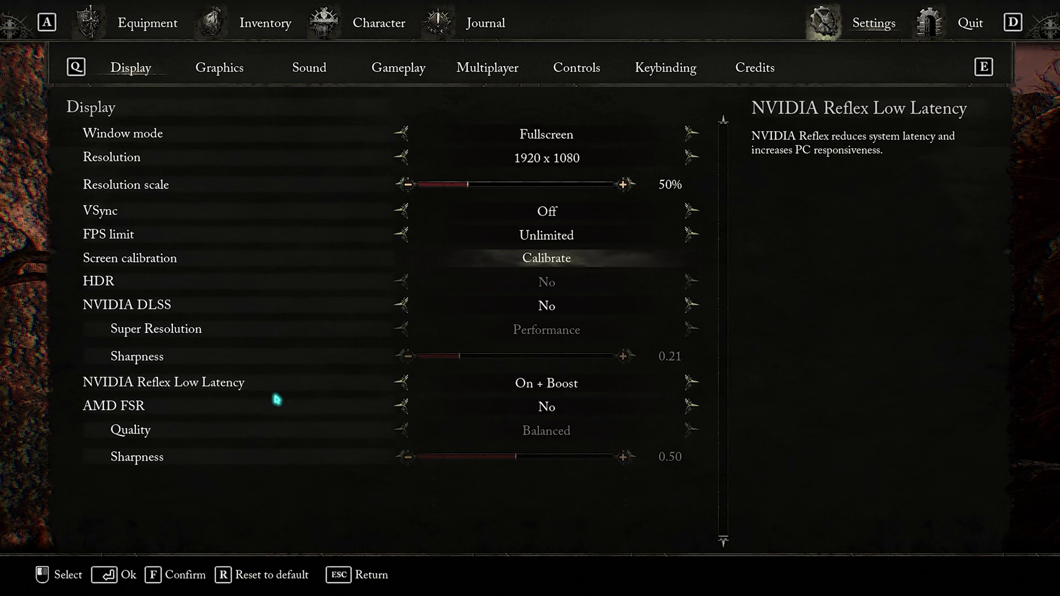
{"action": "left_click", "coordinate": [690, 408]}
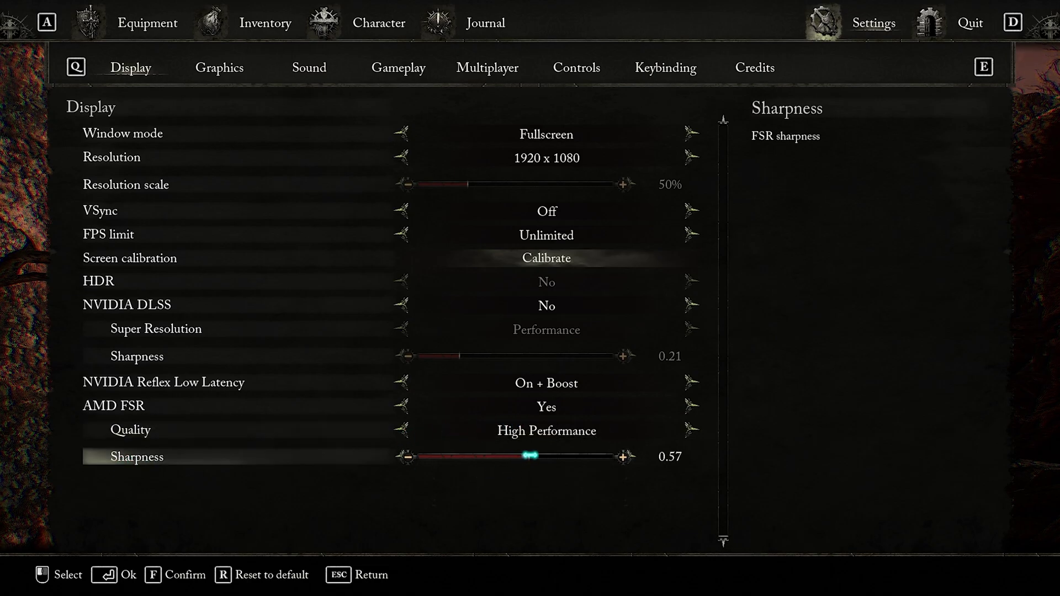
{"action": "left_click_drag", "start_coordinate": [534, 456], "coordinate": [536, 455]}
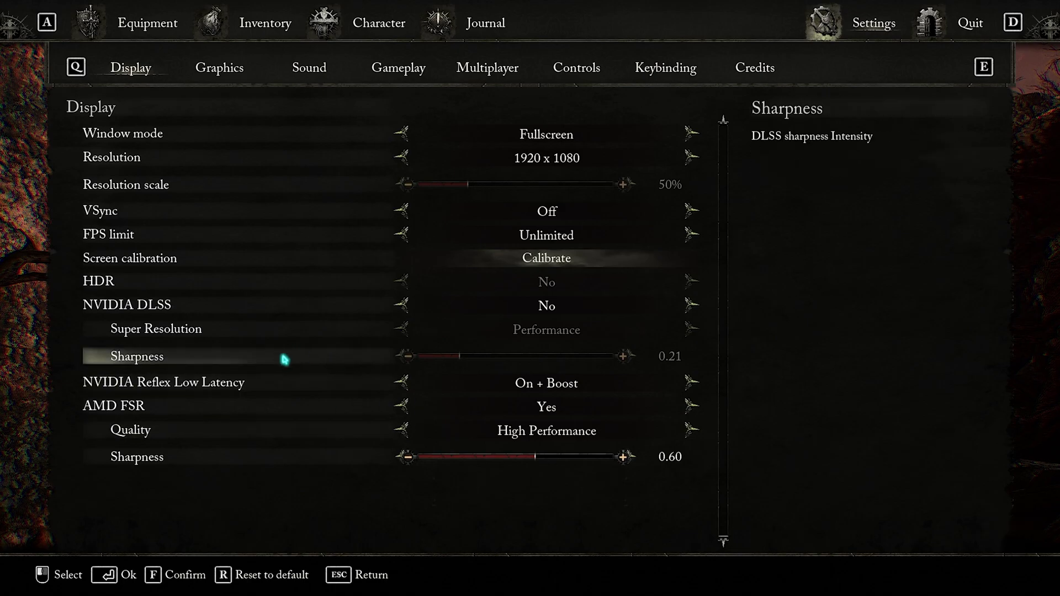